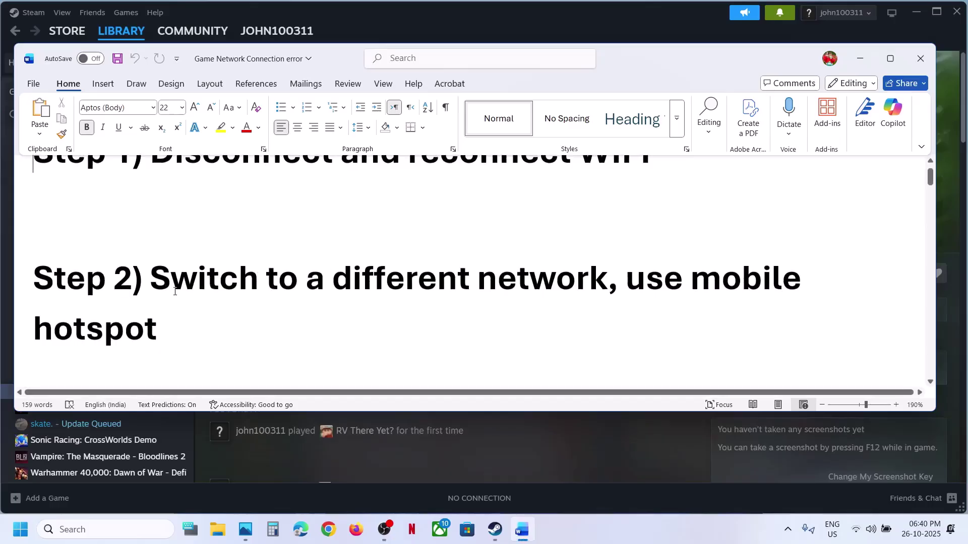
- Connect the computer to the G_801-4G Wi-Fi network, entering the network password, and return to the troubleshooting document
left_click_drag(152, 280, 608, 281)
left_click(865, 528)
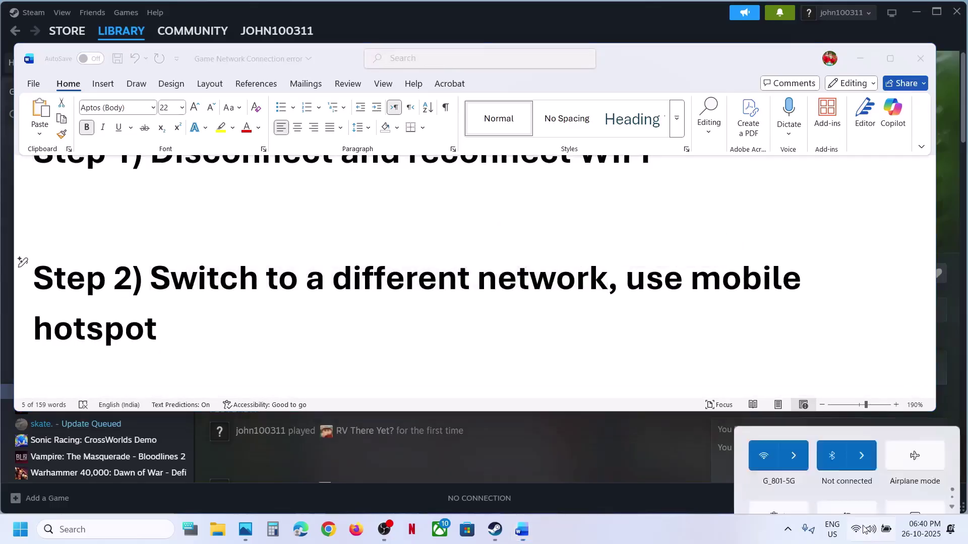
left_click(800, 288)
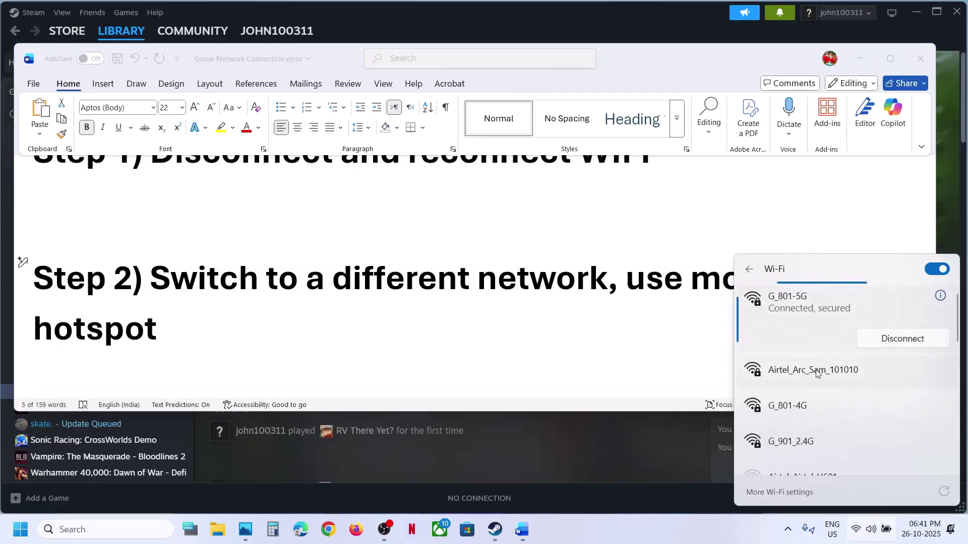
left_click(808, 410)
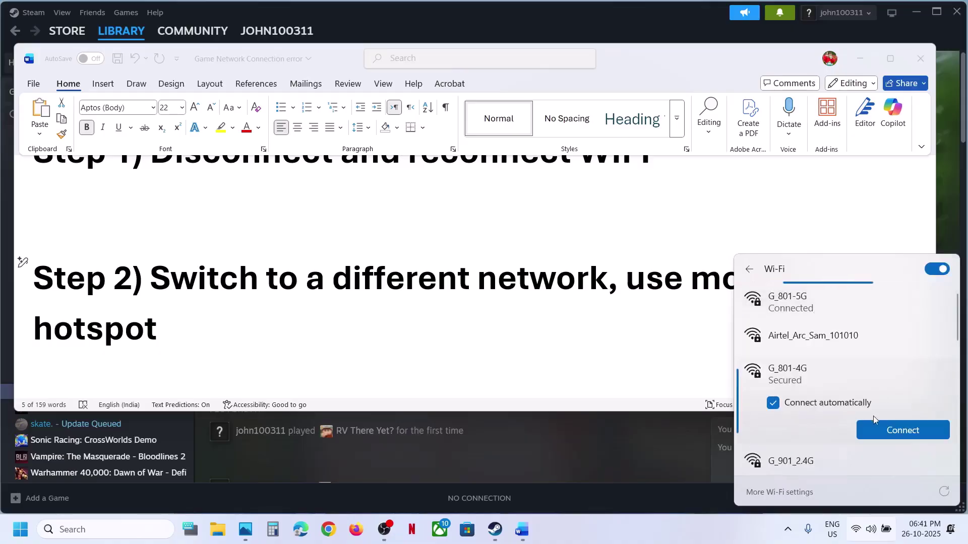
left_click(884, 431)
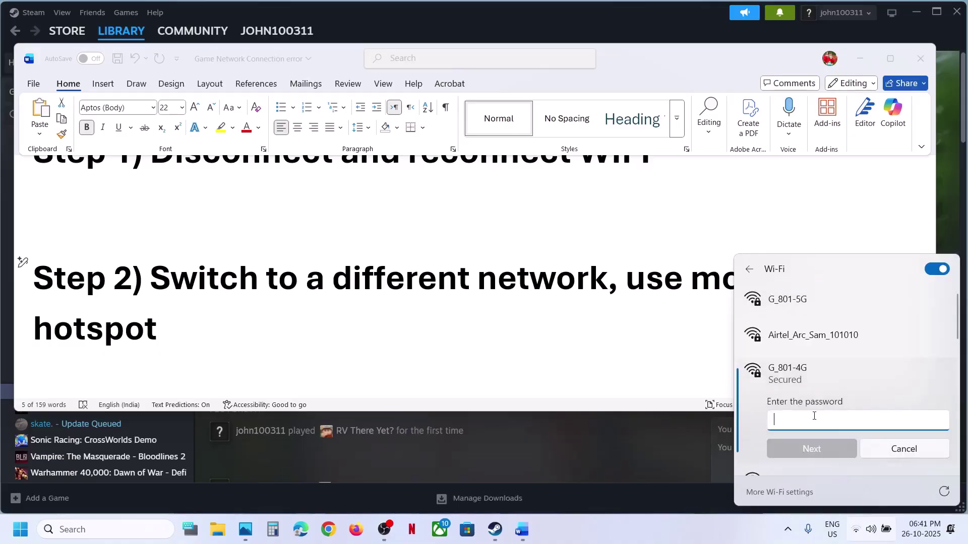
type("••••")
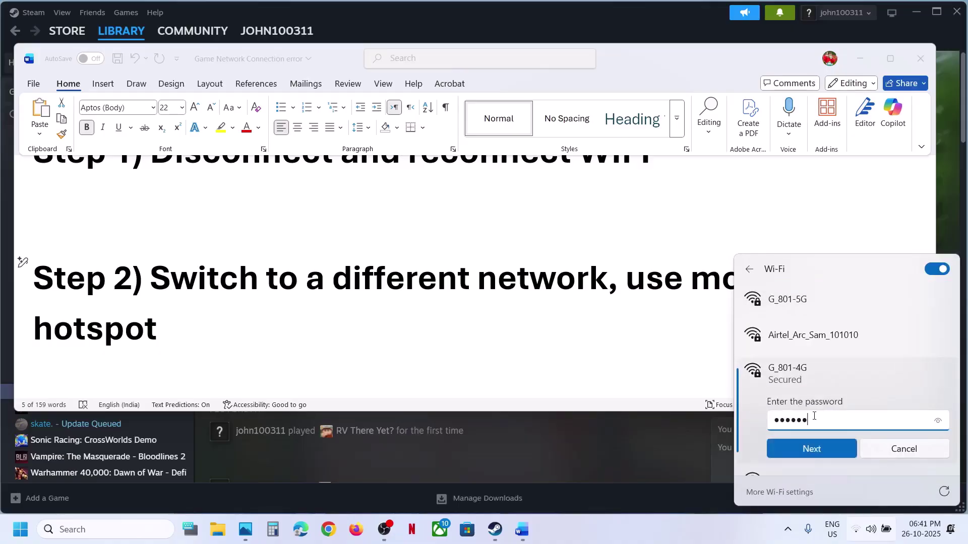
key("Return")
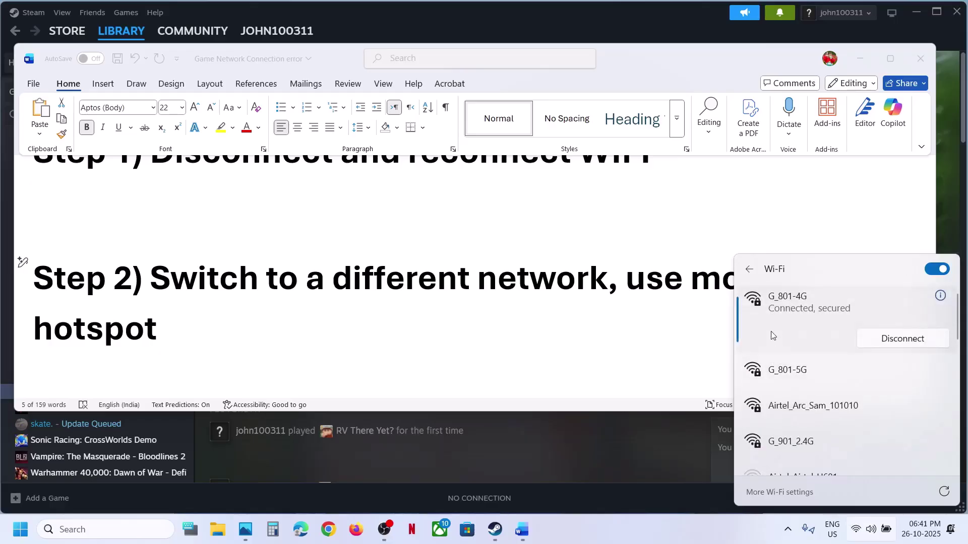
left_click(440, 308)
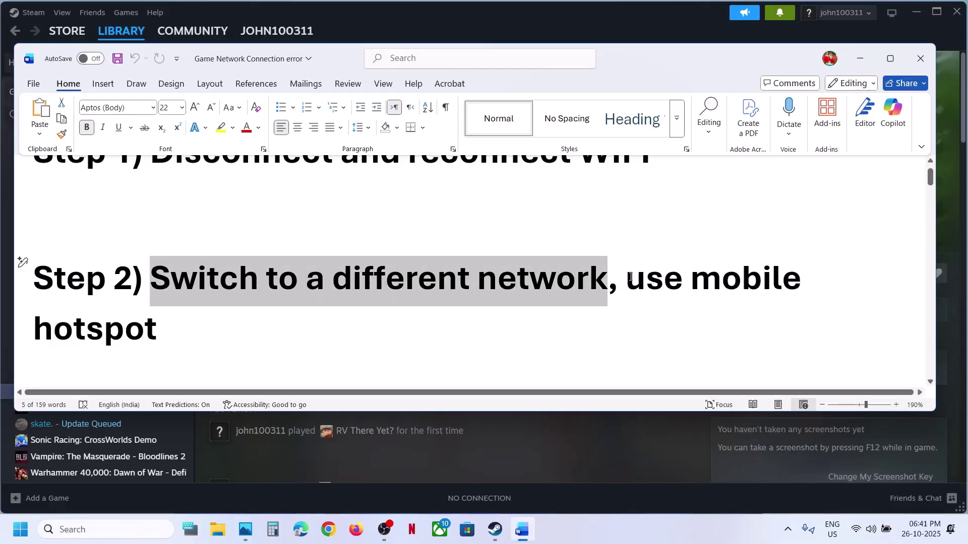
- Highlight the mobile hotspot instruction in the document, and turn on Mobile Data and Personal Hotspot on the phone
left_click_drag(630, 276, 164, 320)
left_click(182, 319)
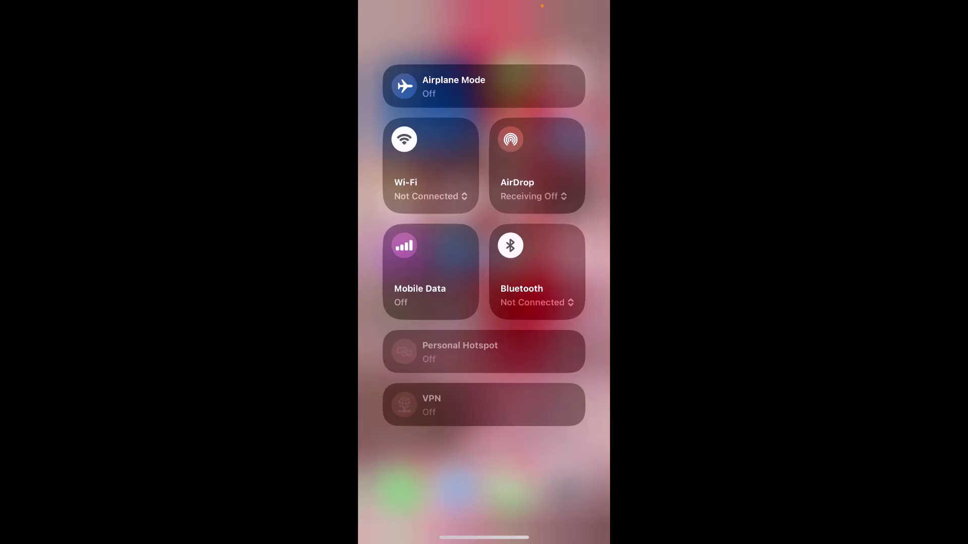
left_click(404, 246)
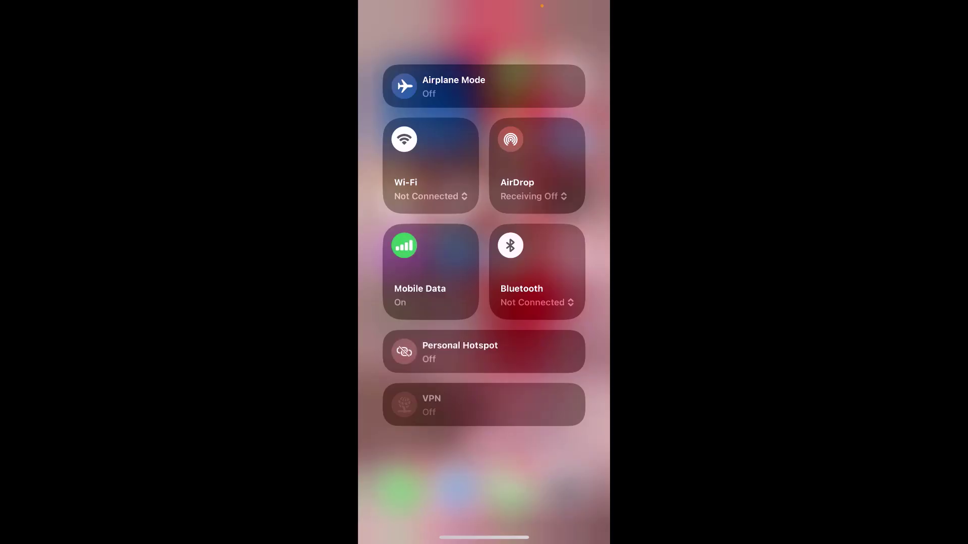
left_click(404, 351)
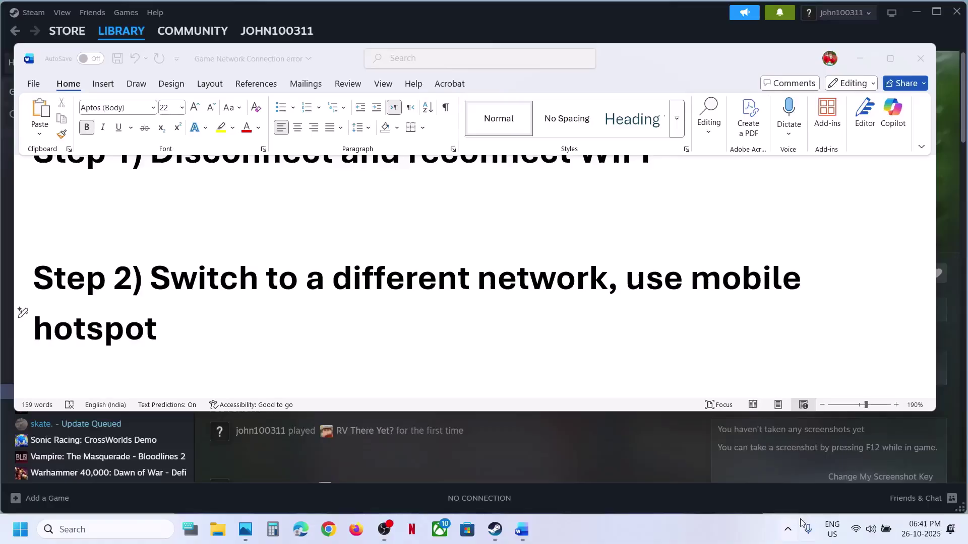
- Check the computer's list of available Wi-Fi networks, then close it
left_click(871, 529)
left_click(803, 295)
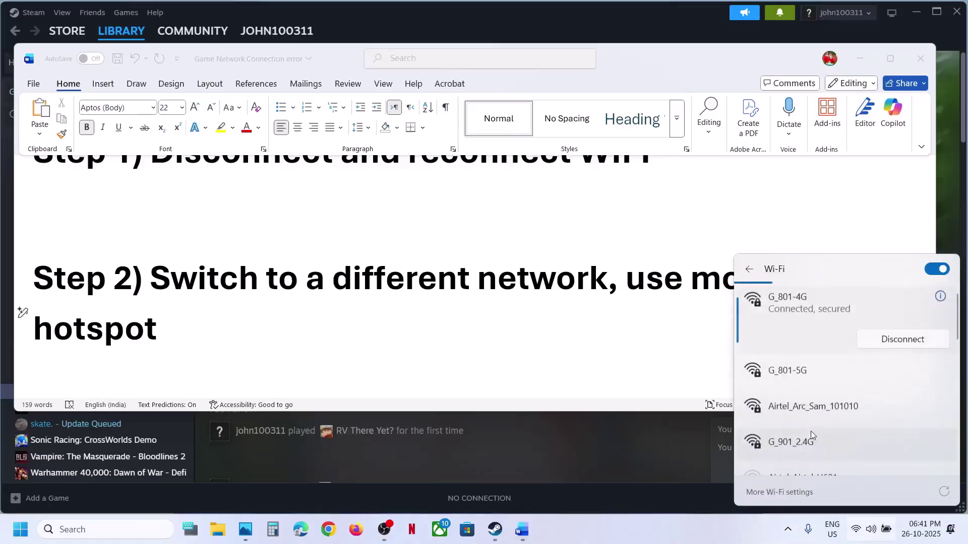
left_click(679, 515)
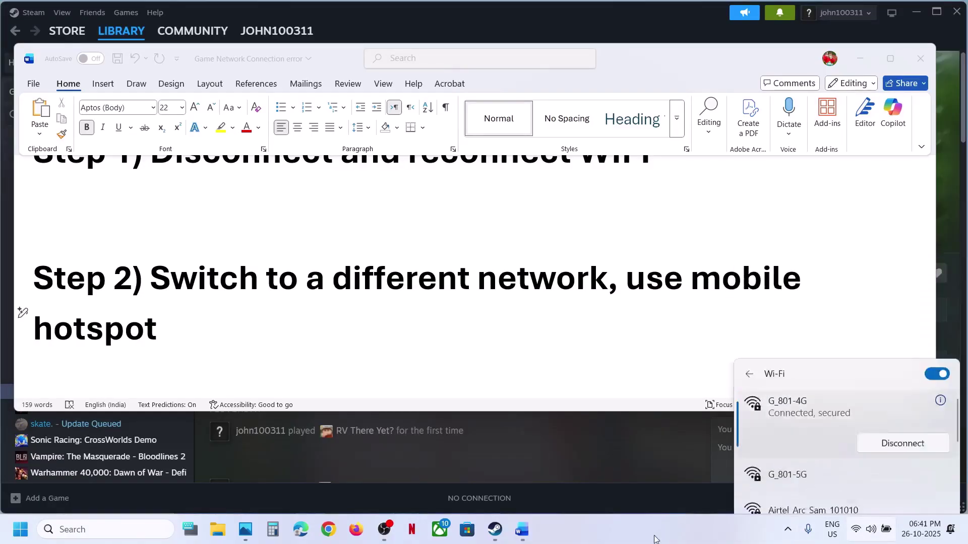
- Read through the Step 3 power cycle instructions in the maximized document, highlighting each phrase, and continue to Step 4
scroll(356, 317, "down", 3)
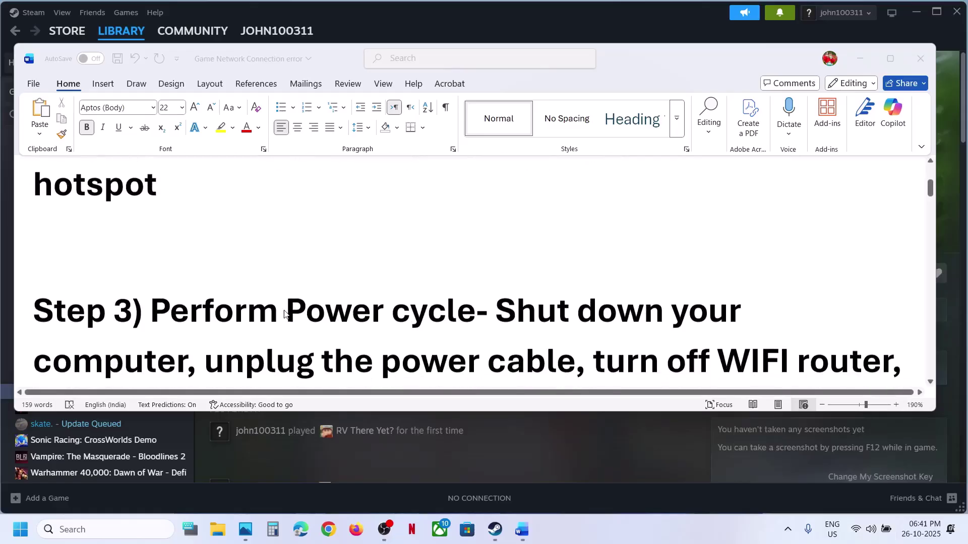
left_click(890, 58)
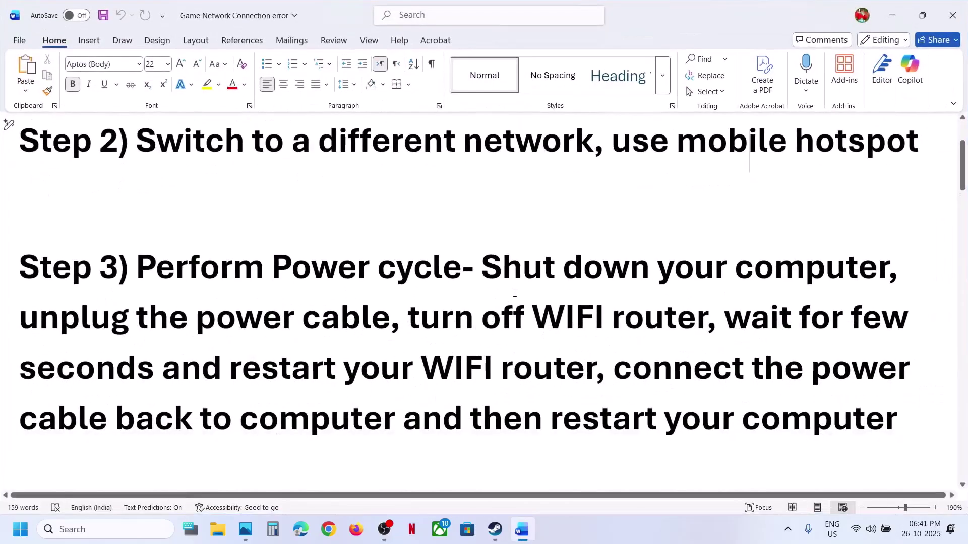
left_click_drag(504, 275, 815, 270)
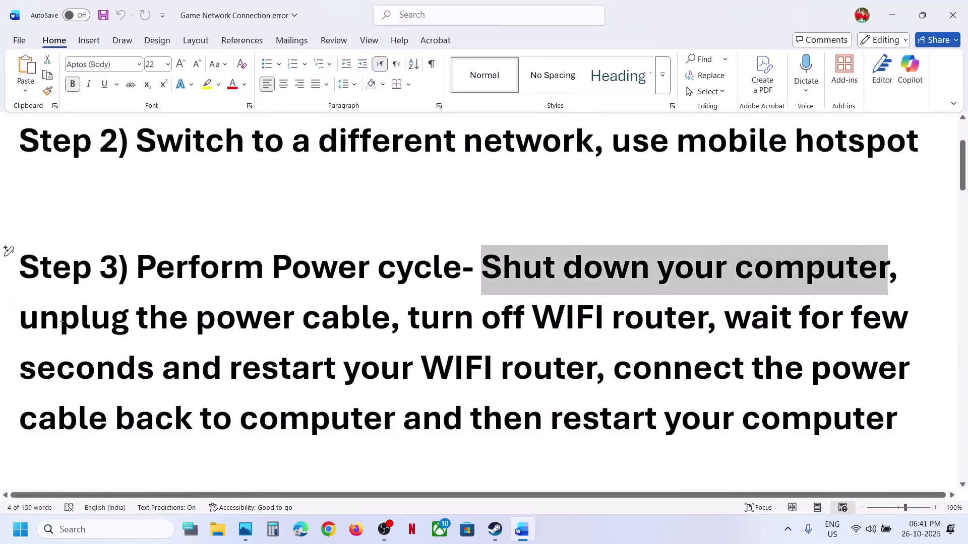
left_click_drag(46, 321, 640, 323)
left_click_drag(726, 319, 554, 375)
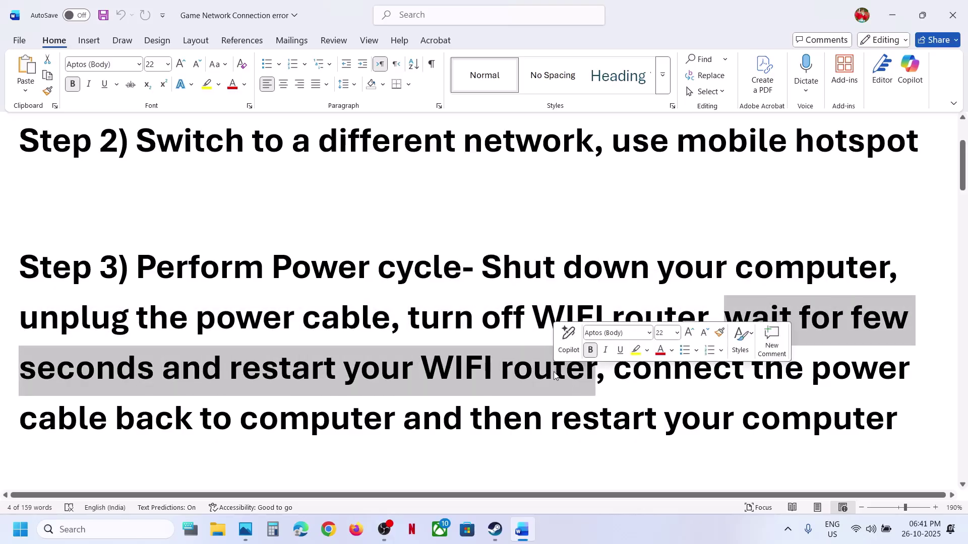
left_click_drag(615, 373, 622, 420)
left_click(375, 318)
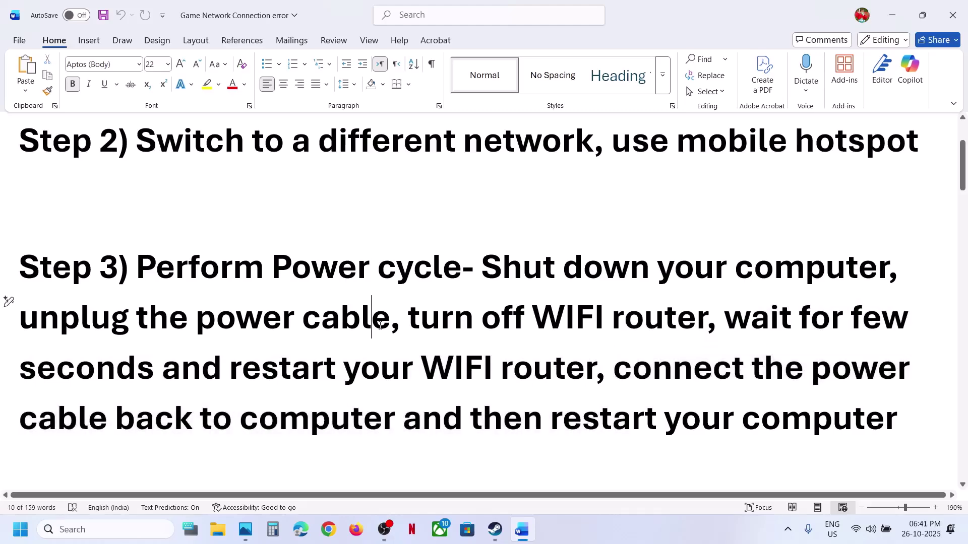
scroll(380, 326, "down", 5)
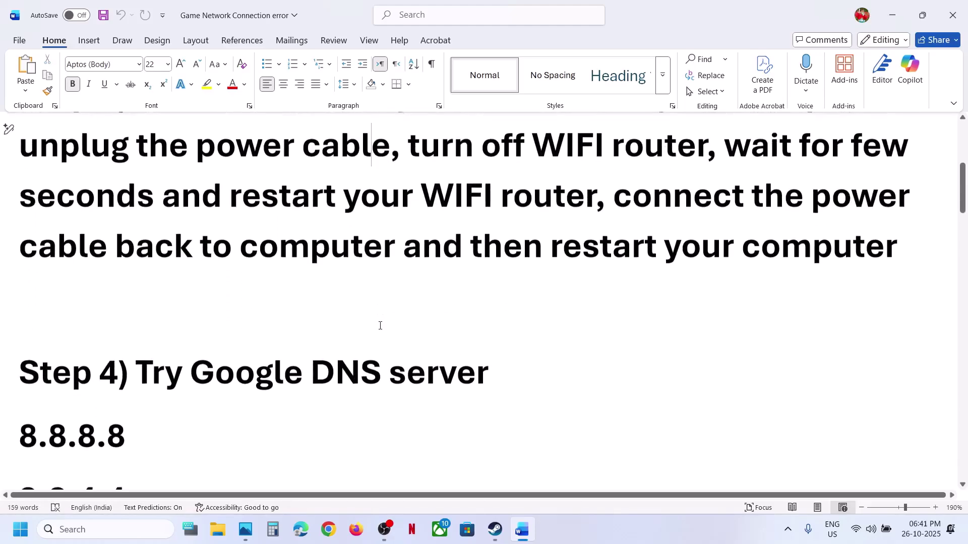
- Restore and minimize the document window, and open Control Panel through a Windows search for "control"
left_click(923, 15)
left_click(860, 58)
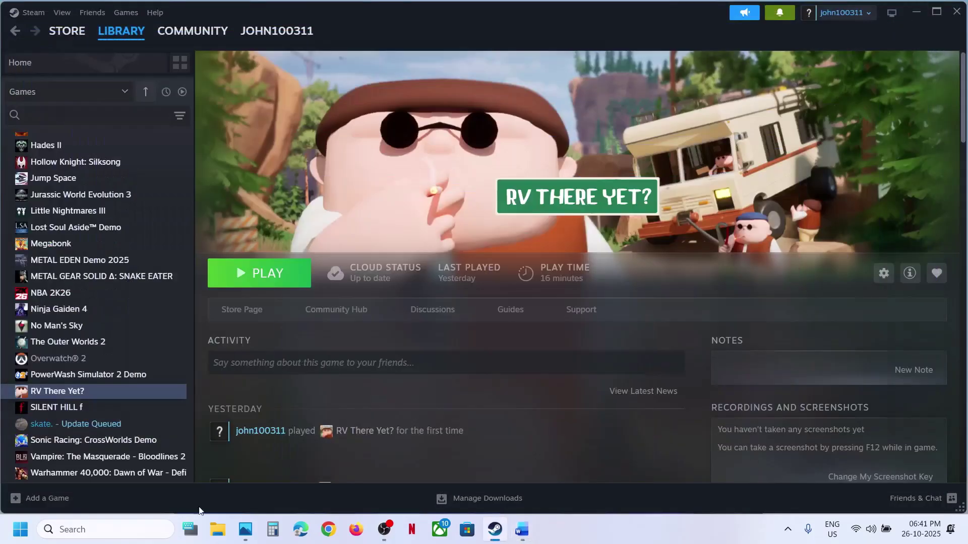
left_click(75, 534)
type("control")
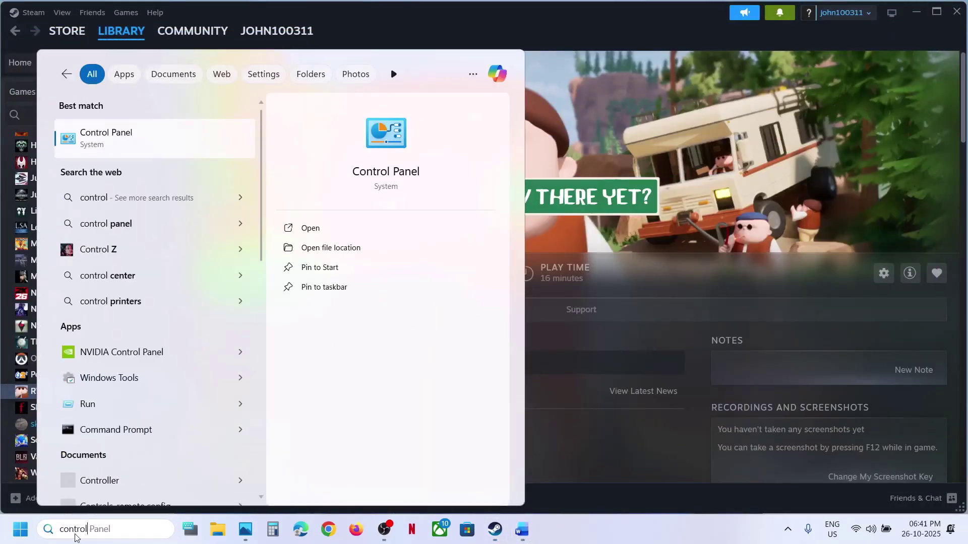
key("Return")
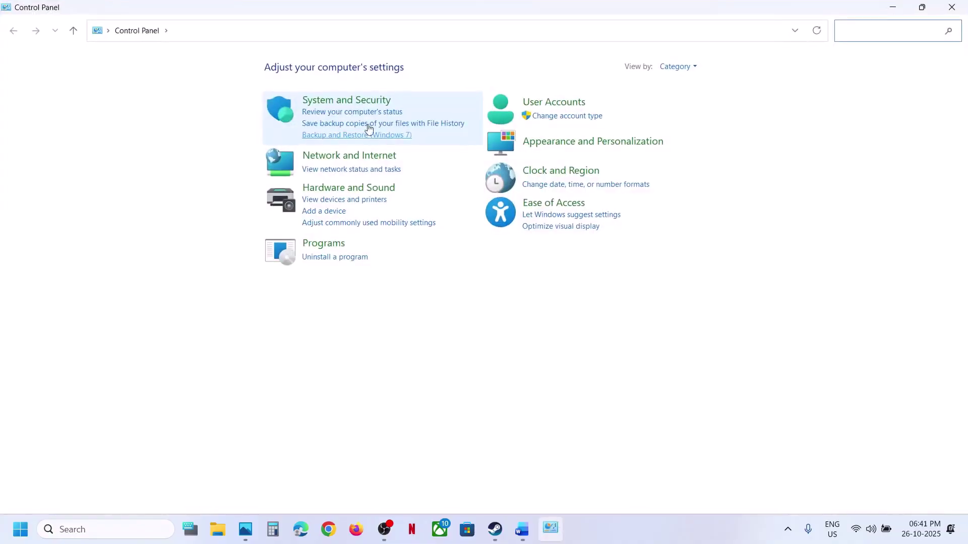
- Open the properties of the active G_801-4G Wi-Fi connection from the Network and Sharing Center
left_click(347, 154)
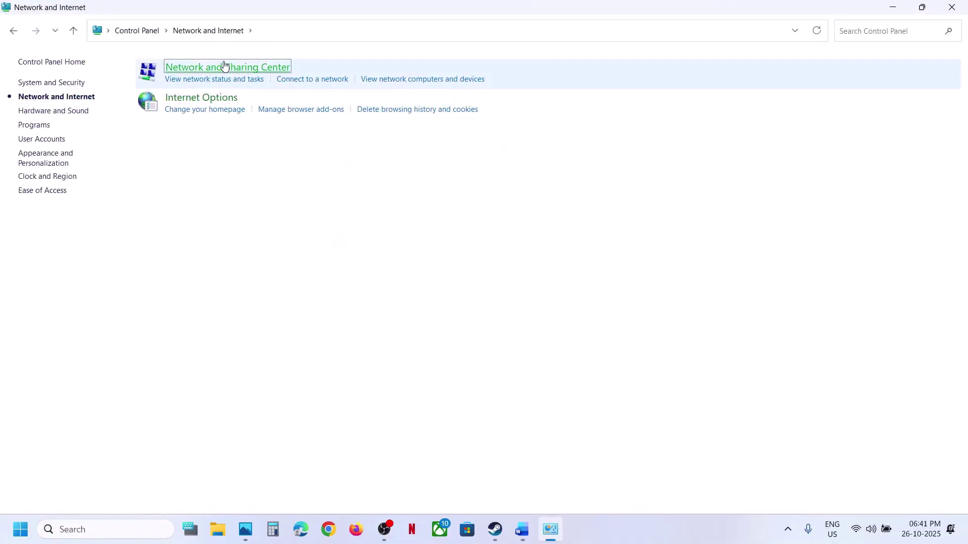
left_click(222, 67)
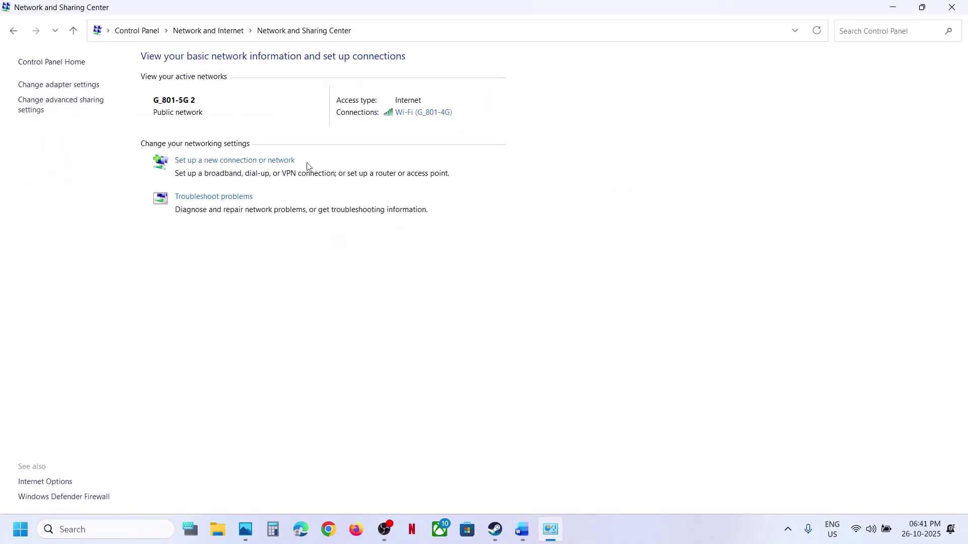
left_click(406, 116)
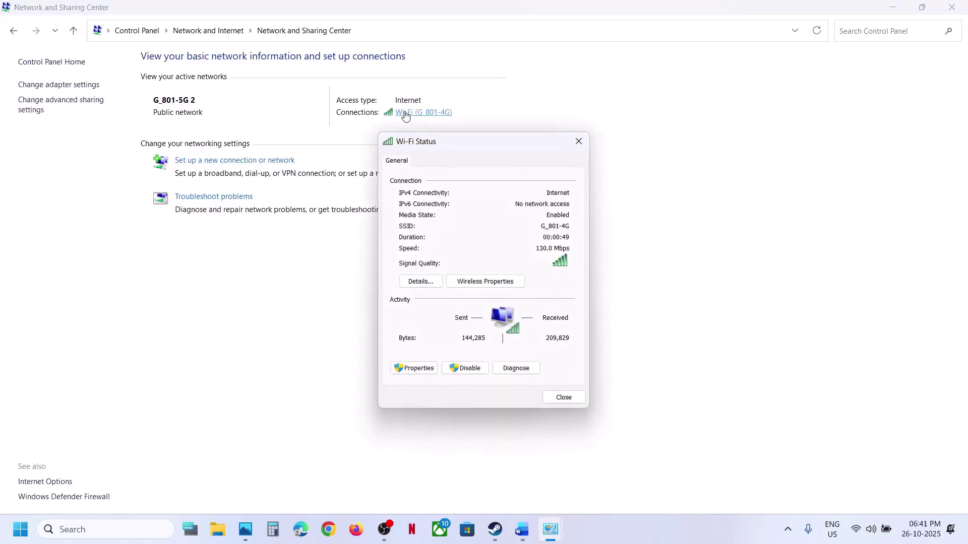
left_click_drag(437, 143, 362, 92)
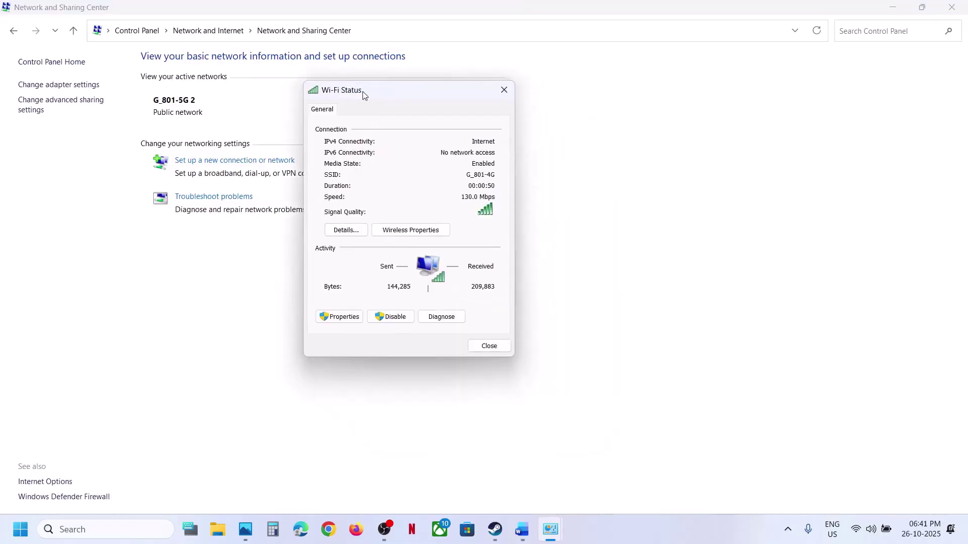
left_click(339, 317)
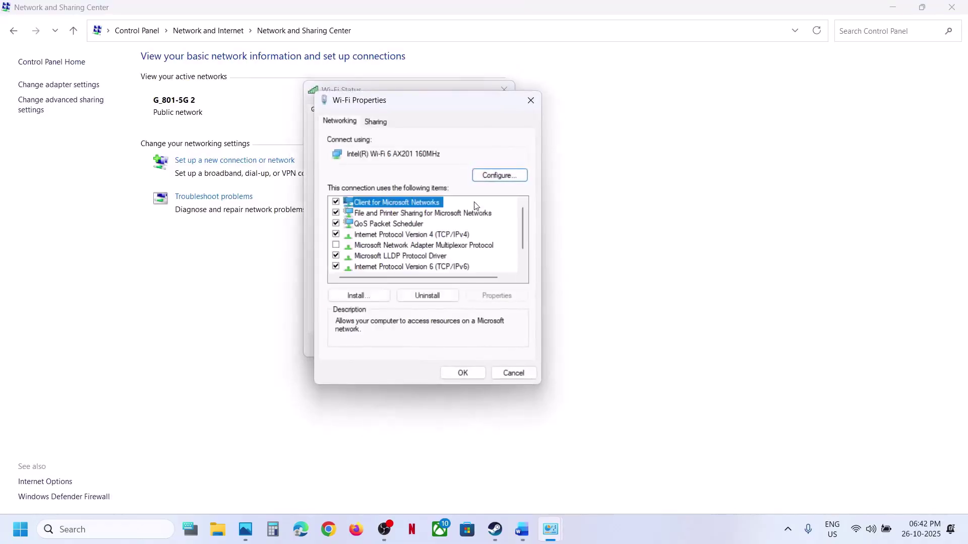
- Set the IPv4 DNS servers to 8.8.8.8 preferred and 8.8.4.4 alternate, enable validating settings upon exit, and close the Wi-Fi properties
left_click(415, 236)
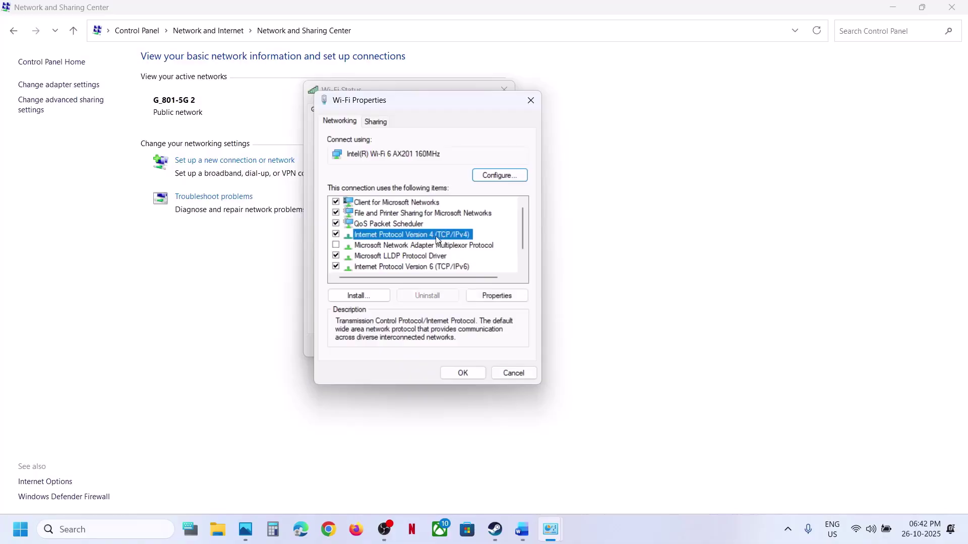
left_click(493, 296)
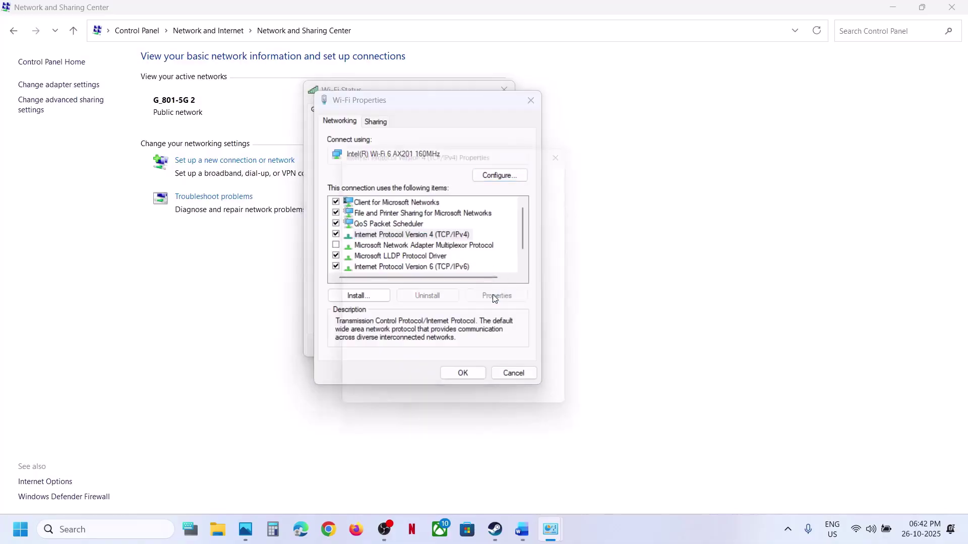
left_click(358, 324)
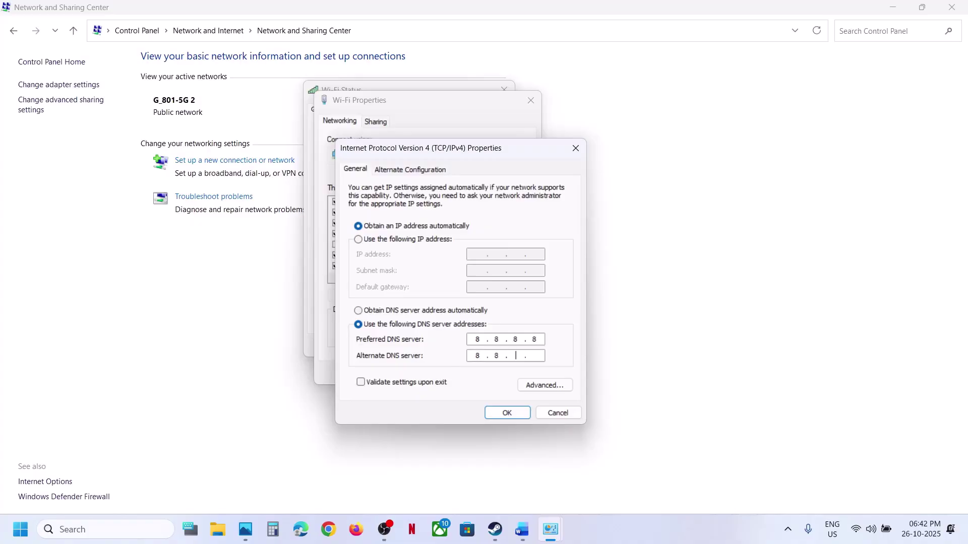
left_click(381, 387)
left_click(507, 412)
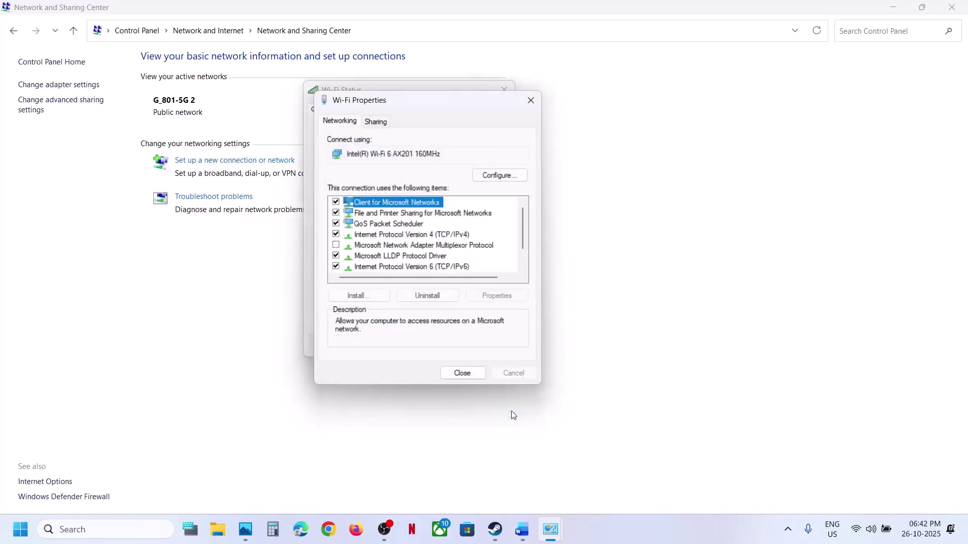
left_click(459, 370)
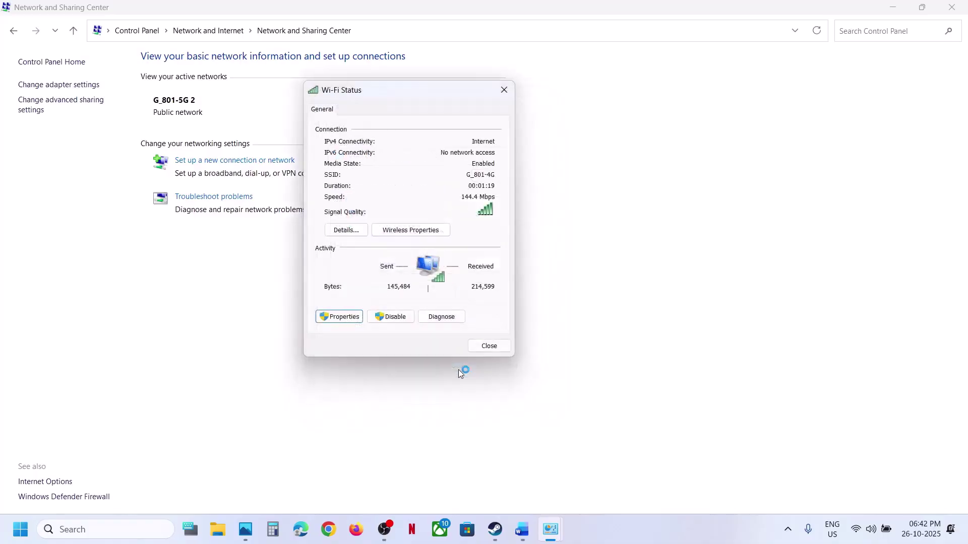
- Switch to the Word document, review the listed Google and alternative DNS server addresses, and return to the Steam library
left_click(499, 539)
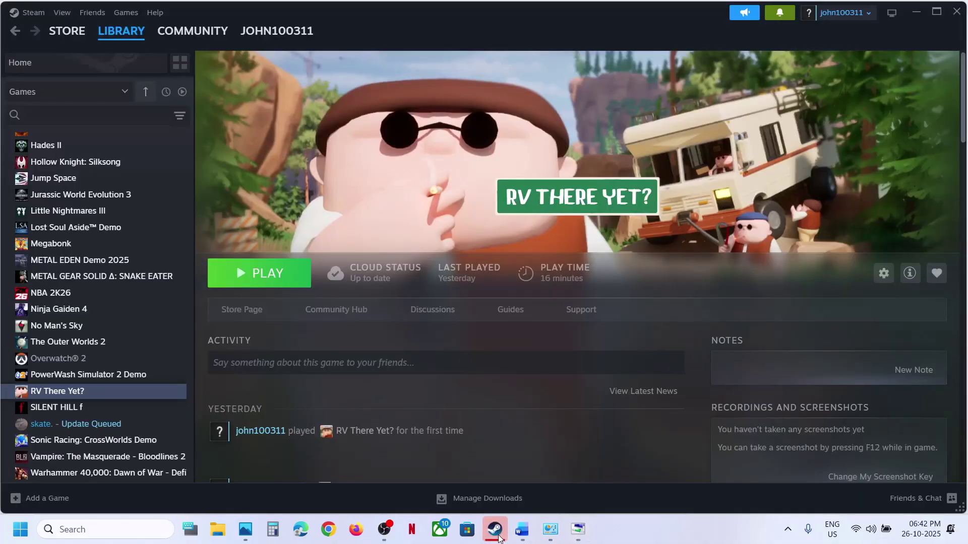
left_click(524, 532)
scroll(331, 324, "down", 5)
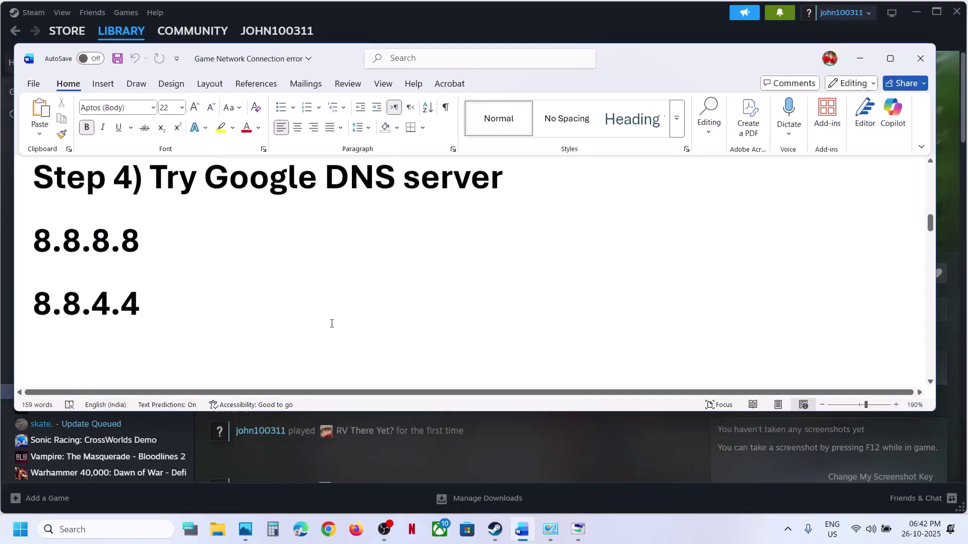
scroll(332, 324, "down", 2)
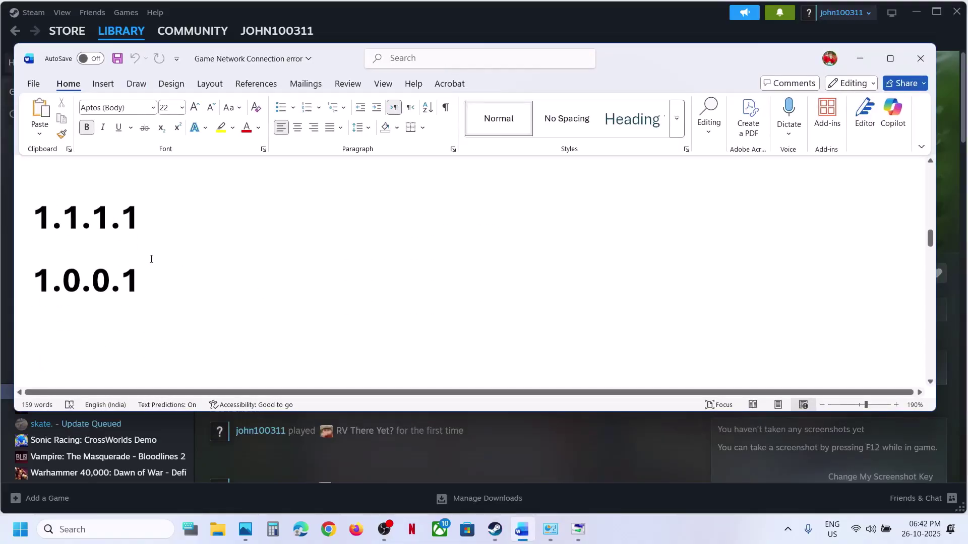
left_click(564, 442)
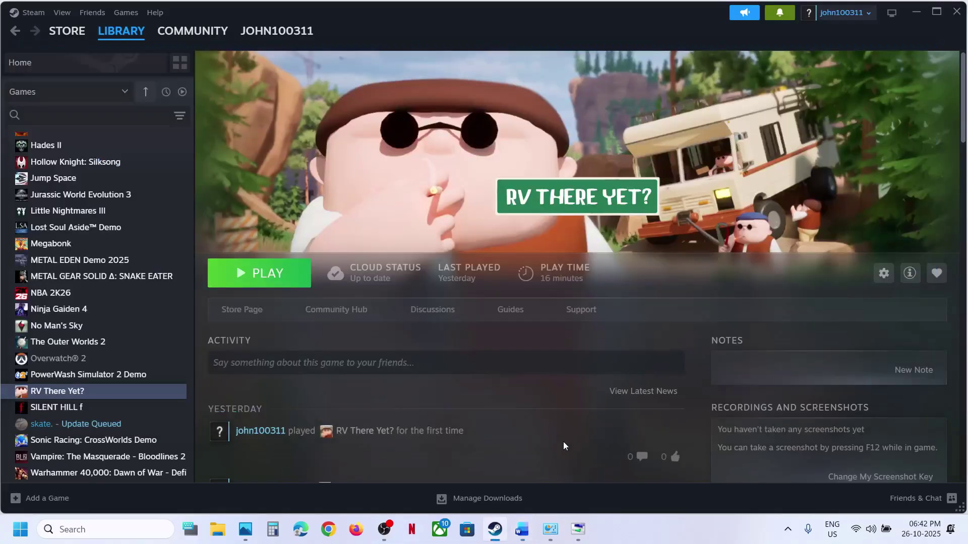
- Bring up and close the Windows Network Diagnostics troubleshooter, and close the Wi-Fi Status window
left_click(574, 538)
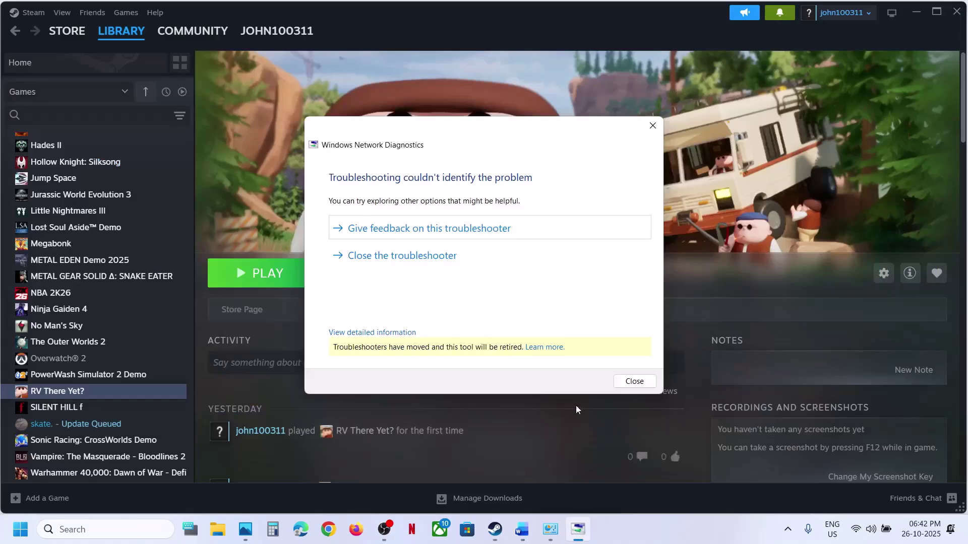
left_click(633, 381)
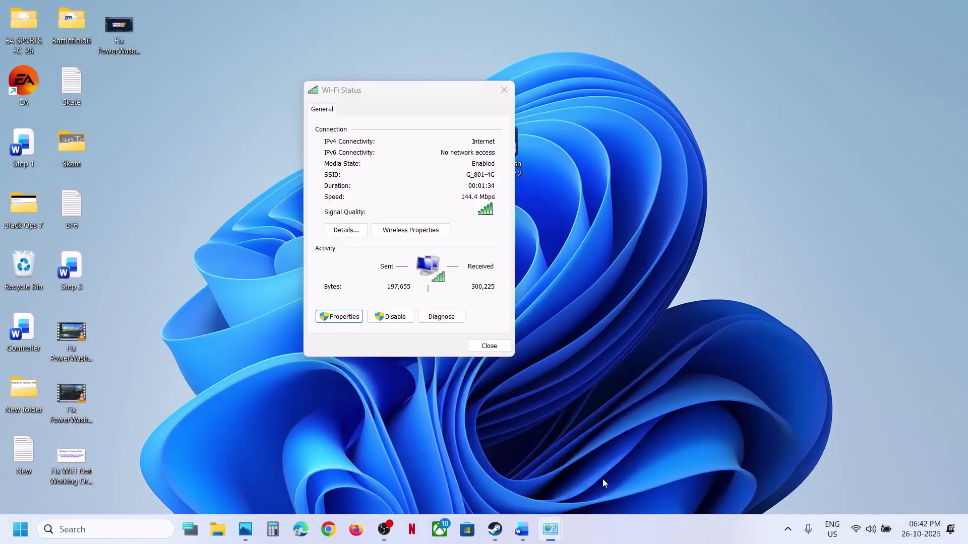
left_click(603, 479)
left_click(492, 346)
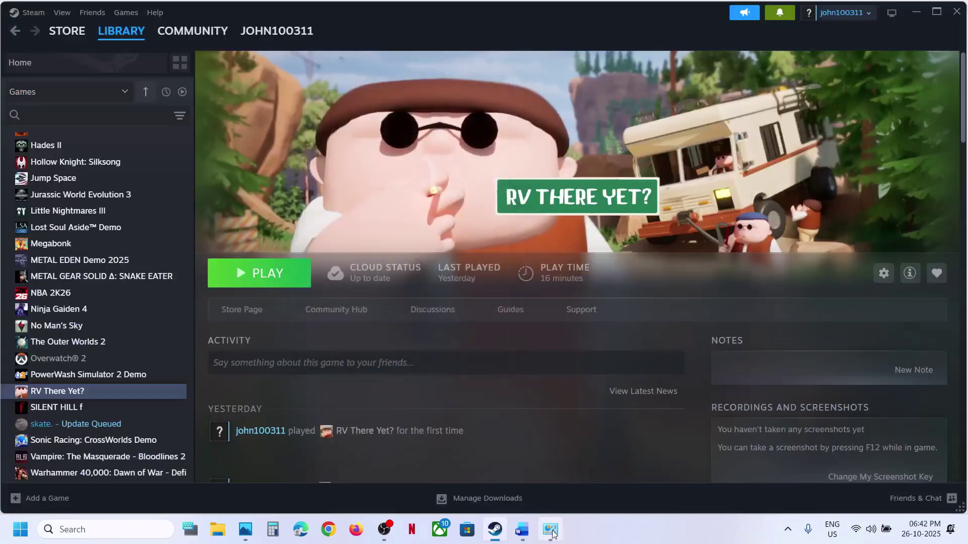
- Set the Wi-Fi connection's IPv4 DNS servers to 1.1.1.1 preferred and 1.0.0.1 alternate with validation upon exit, and close the resulting dialogs
left_click(550, 529)
left_click(426, 113)
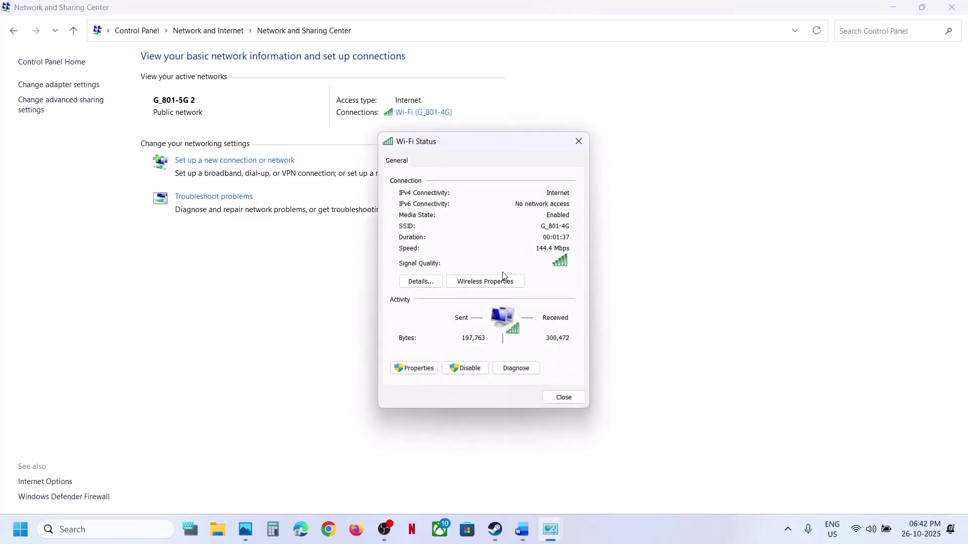
left_click(411, 368)
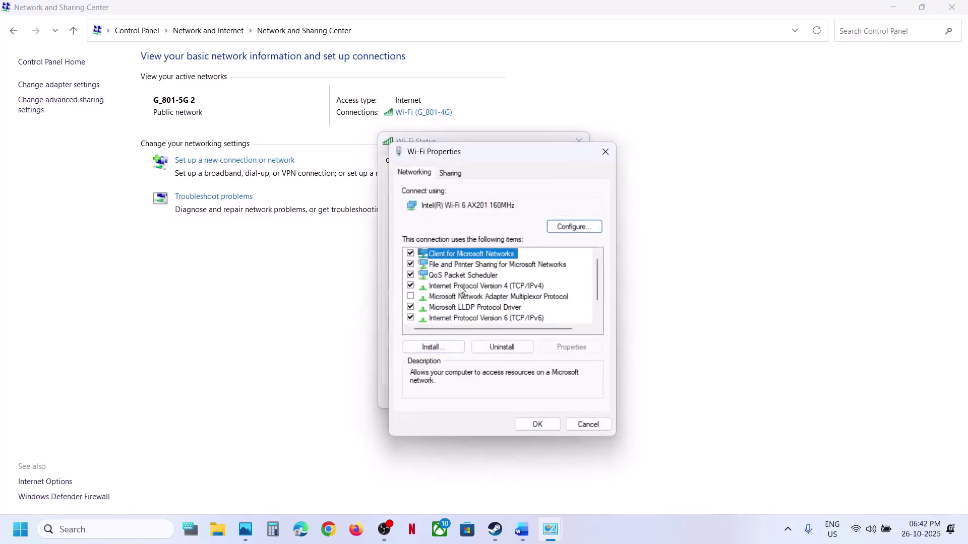
left_click(460, 286)
left_click(572, 347)
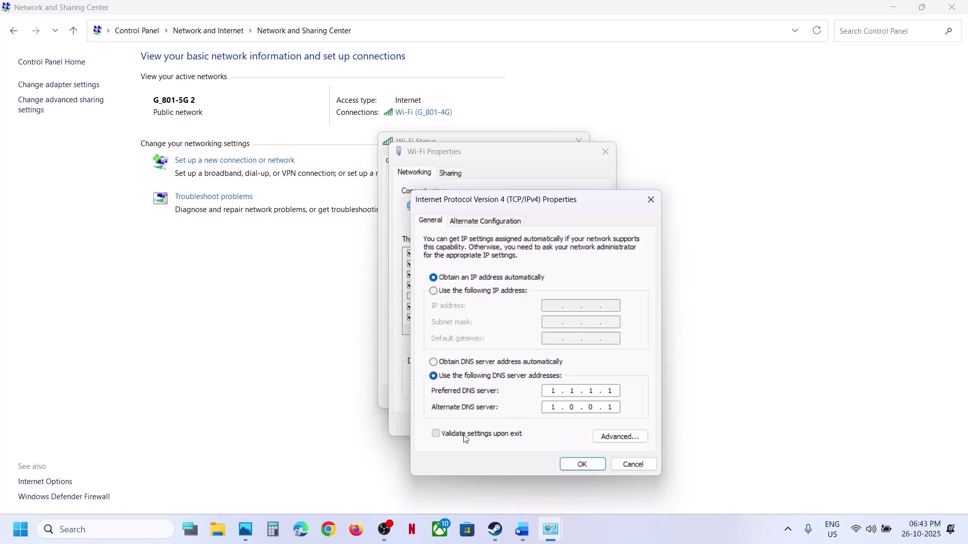
left_click(574, 465)
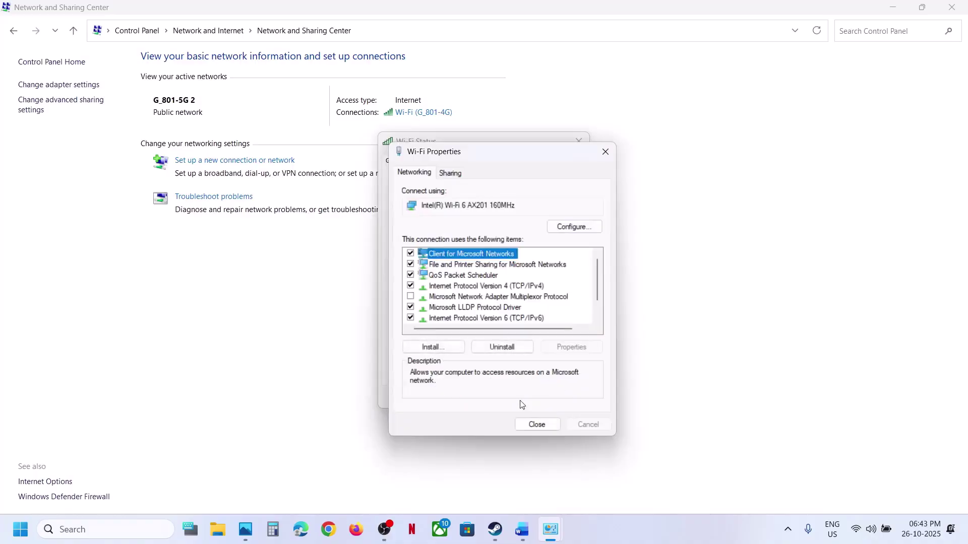
left_click(528, 426)
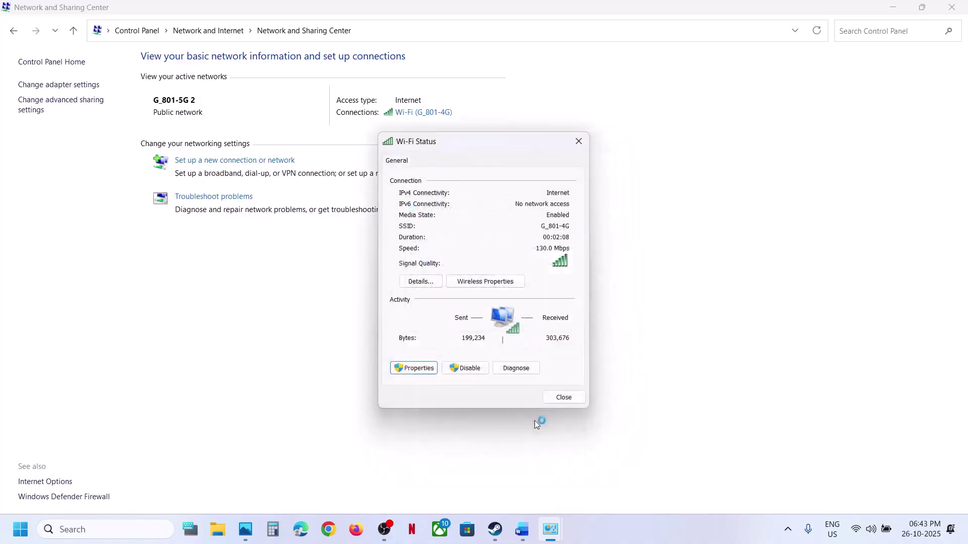
left_click(556, 397)
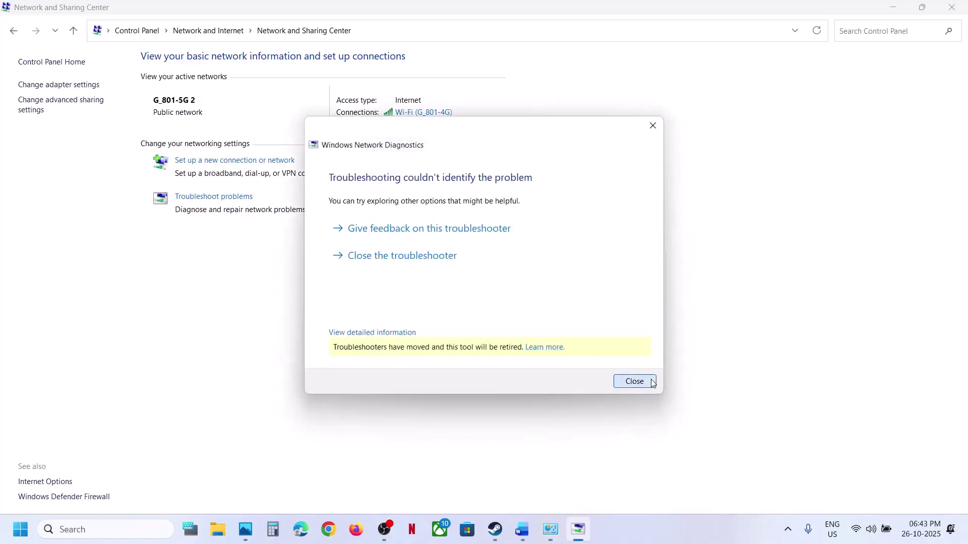
left_click(633, 382)
- Check the alternative DNS addresses in the Word document, and reopen the Wi-Fi (G_801-4G) properties from the Network and Sharing Center
left_click(522, 529)
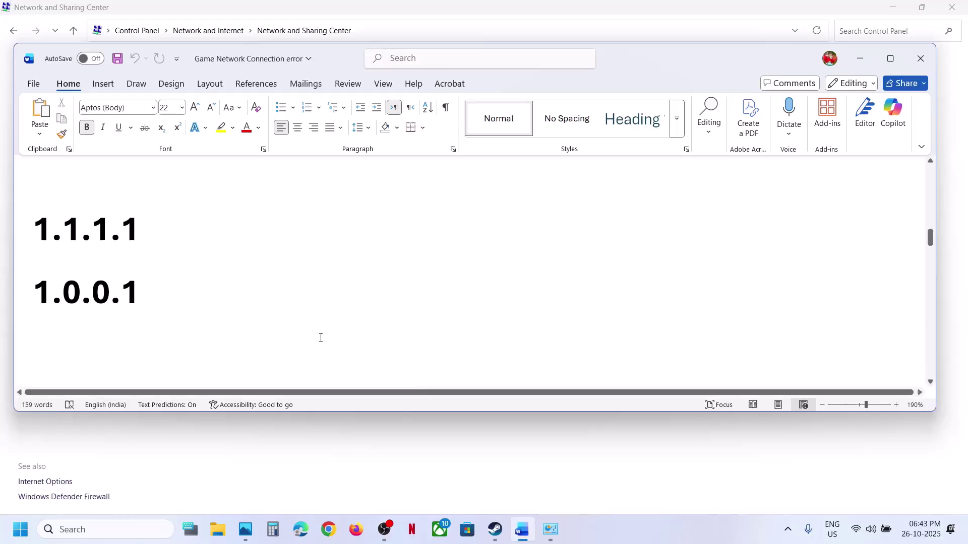
scroll(321, 338, "down", 3)
scroll(321, 338, "up", 2)
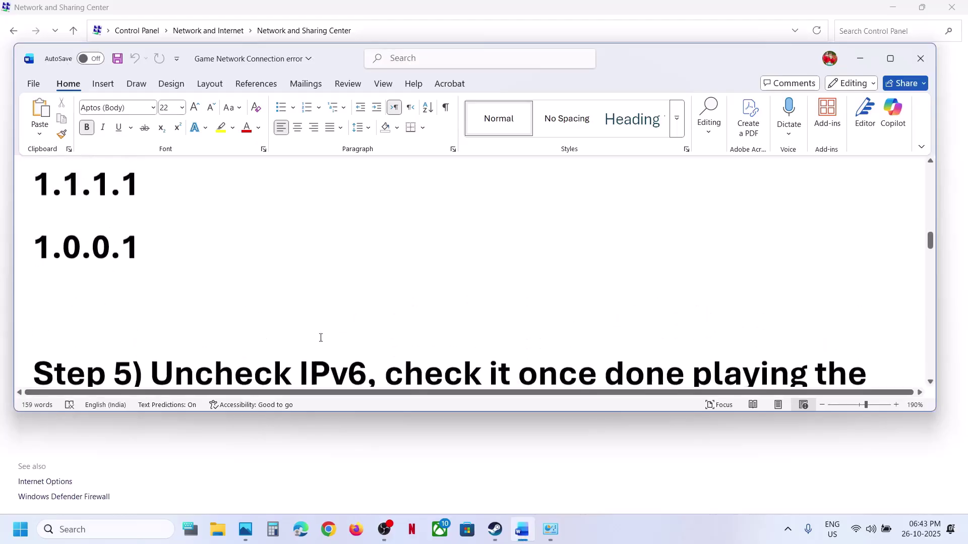
scroll(320, 338, "up", 1)
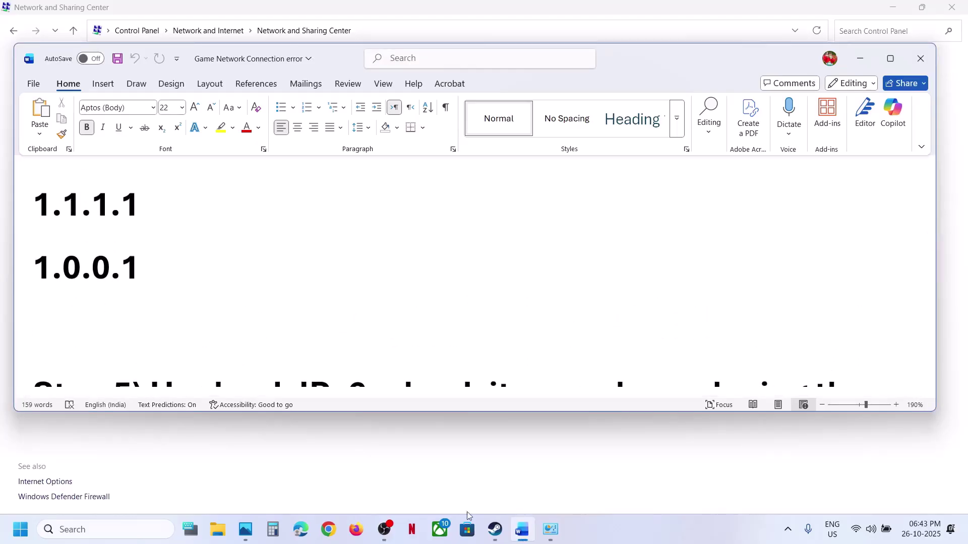
left_click(556, 530)
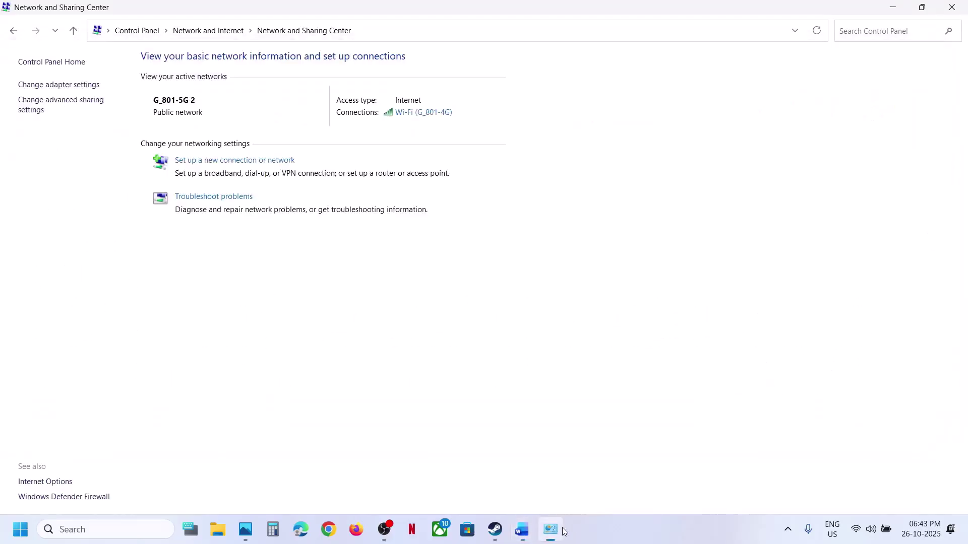
left_click(422, 112)
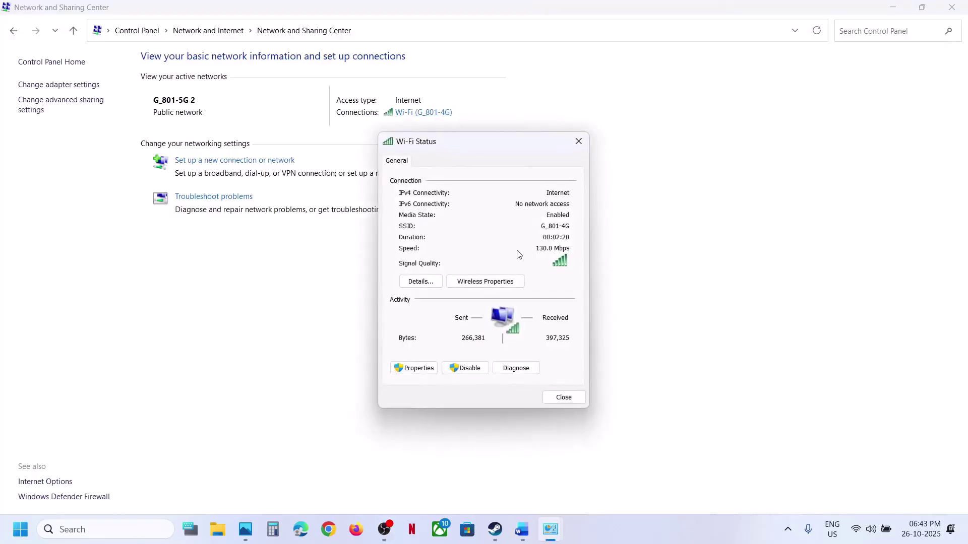
left_click(414, 368)
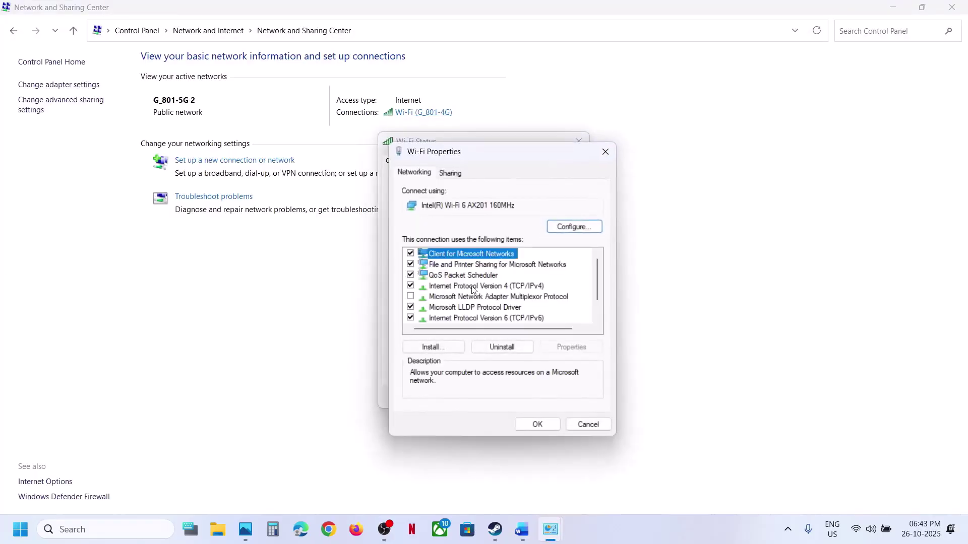
- Set Internet Protocol Version 4 to obtain the DNS server address automatically, and close the Wi-Fi properties and status windows
left_click(456, 286)
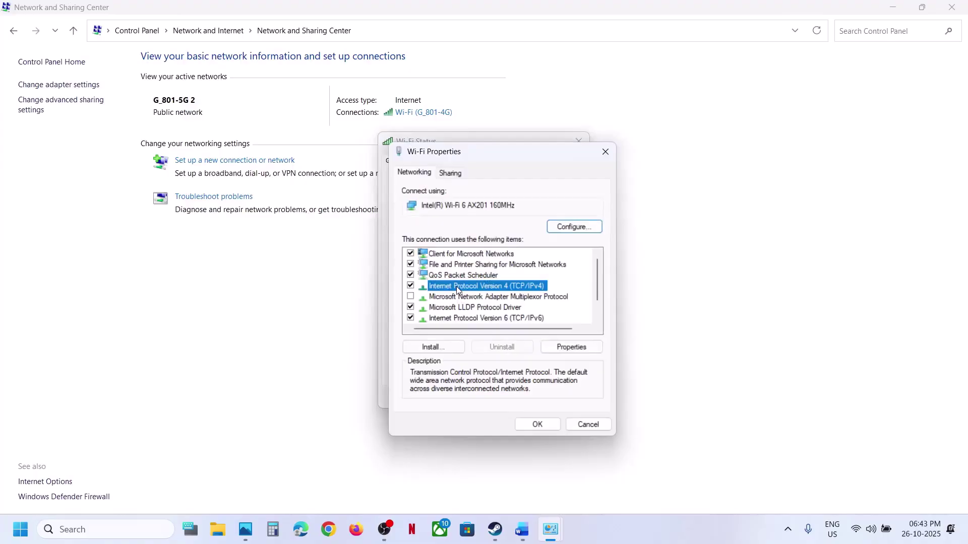
left_click(572, 345)
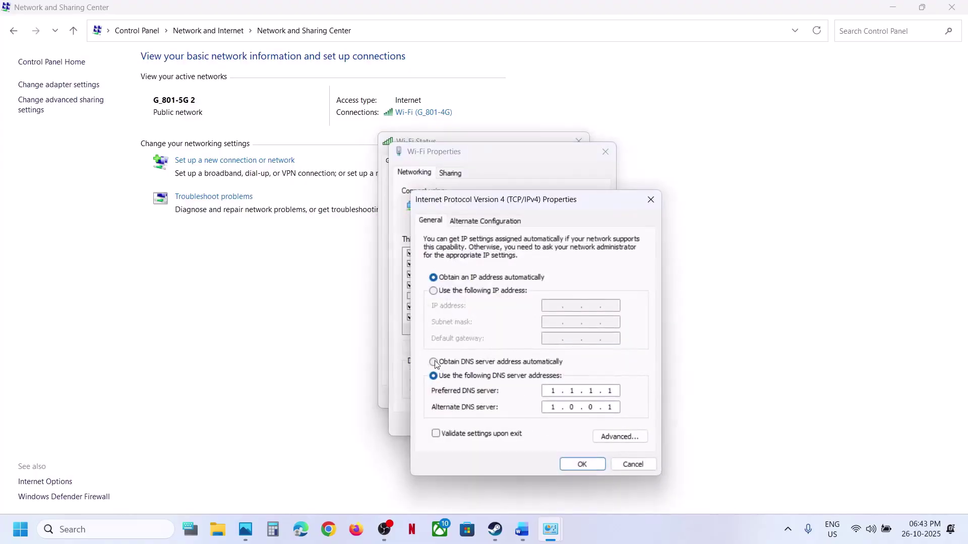
left_click(433, 363)
left_click(583, 463)
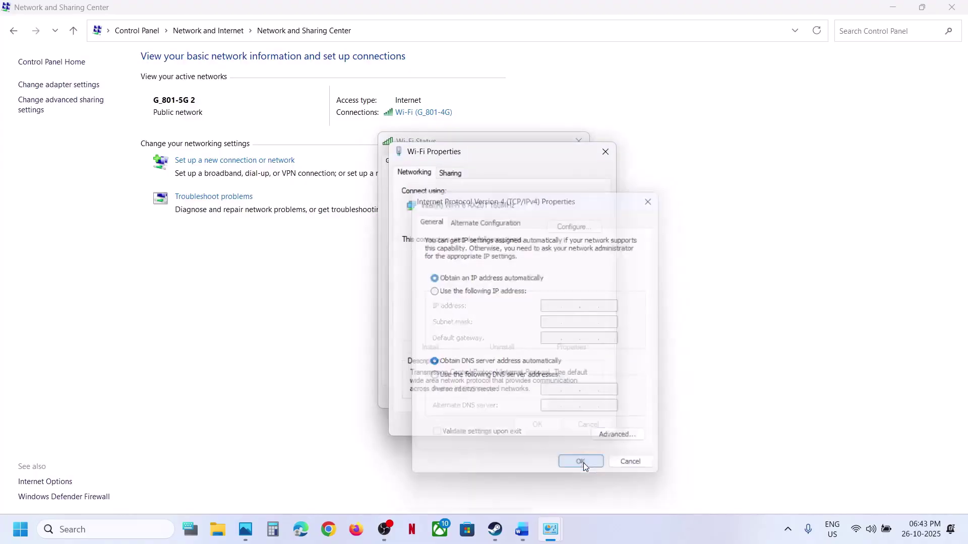
left_click(550, 425)
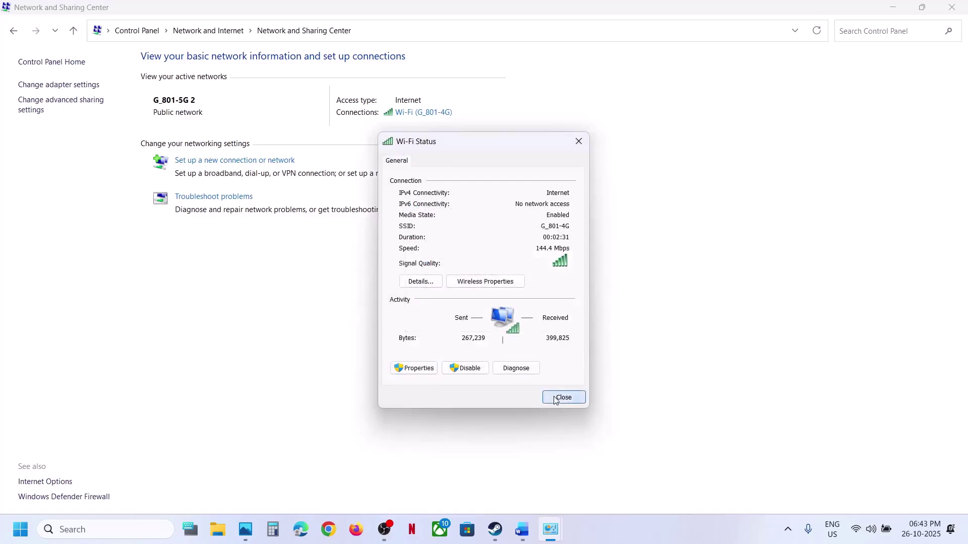
left_click(566, 398)
- Read Step 5 about IPv6 in the Word document, and open the properties of the Wi-Fi (G_801-4G) connection
left_click(522, 532)
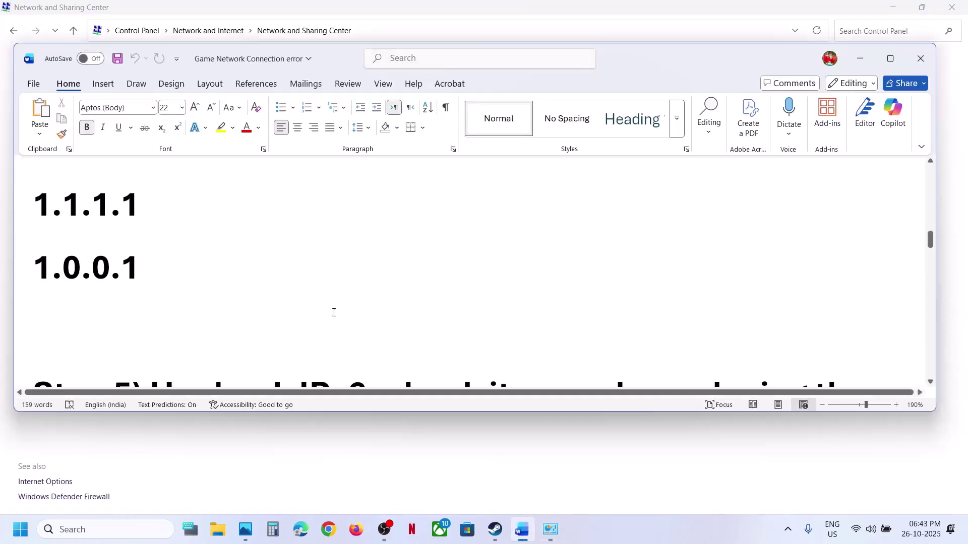
scroll(333, 313, "down", 3)
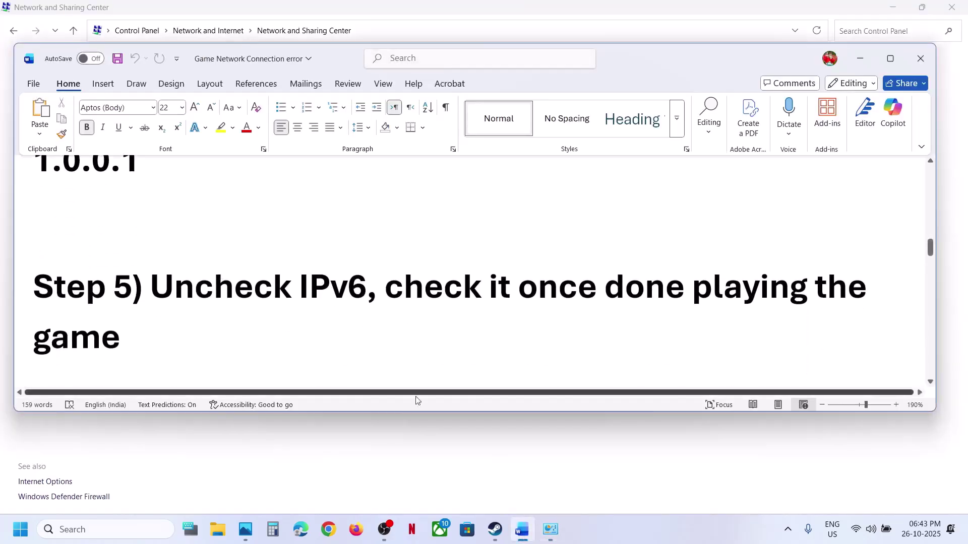
left_click(418, 441)
left_click(412, 112)
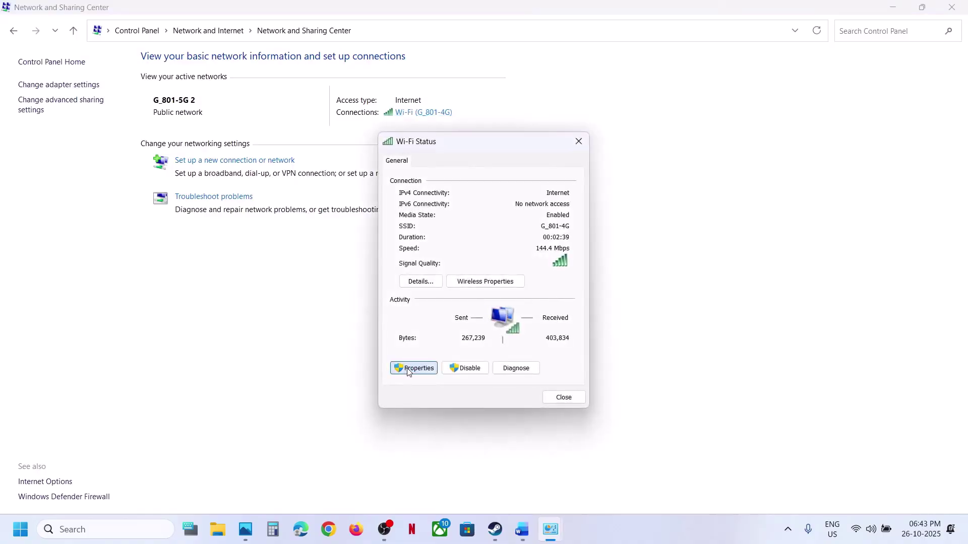
left_click(408, 370)
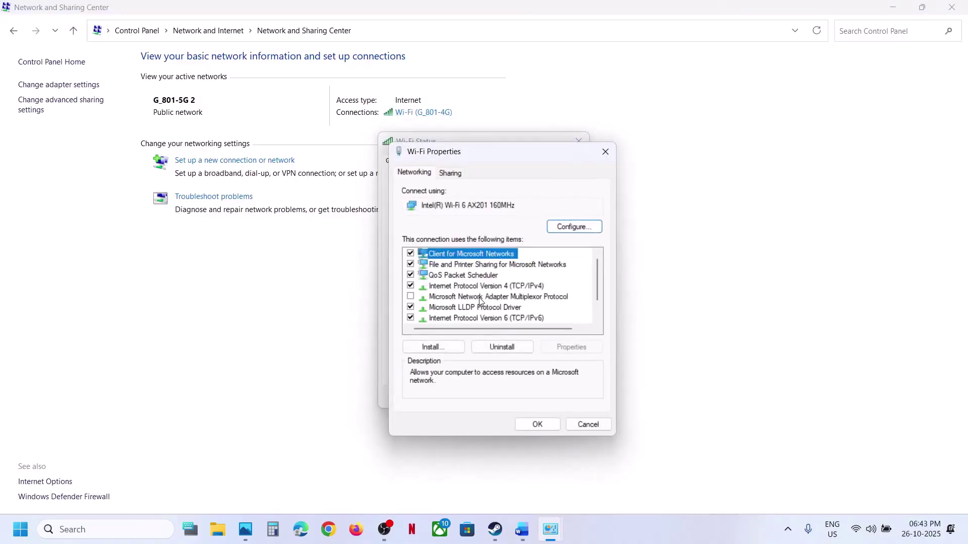
- Disable Internet Protocol Version 6 (TCP/IPv6) for the Wi-Fi connection, and switch to the Steam library
scroll(501, 310, "down", 1)
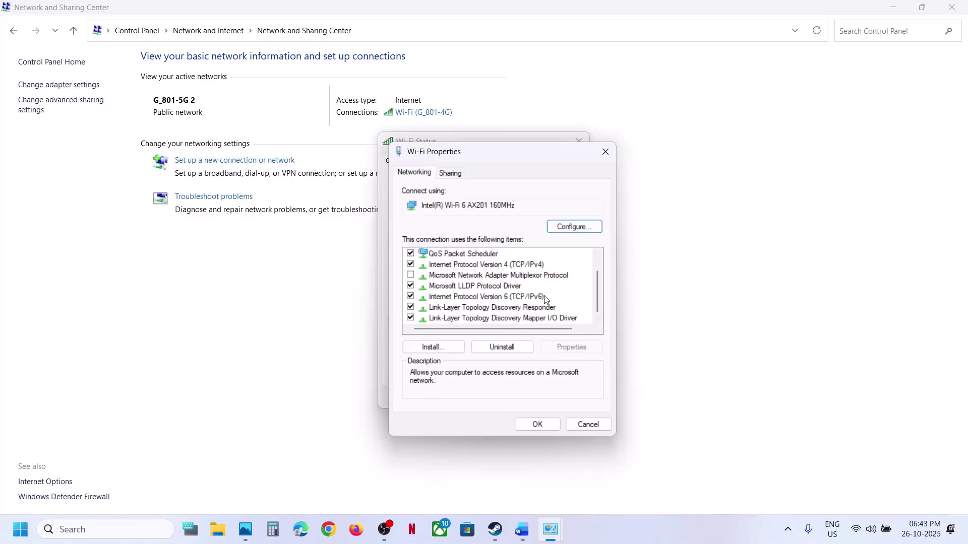
left_click(410, 297)
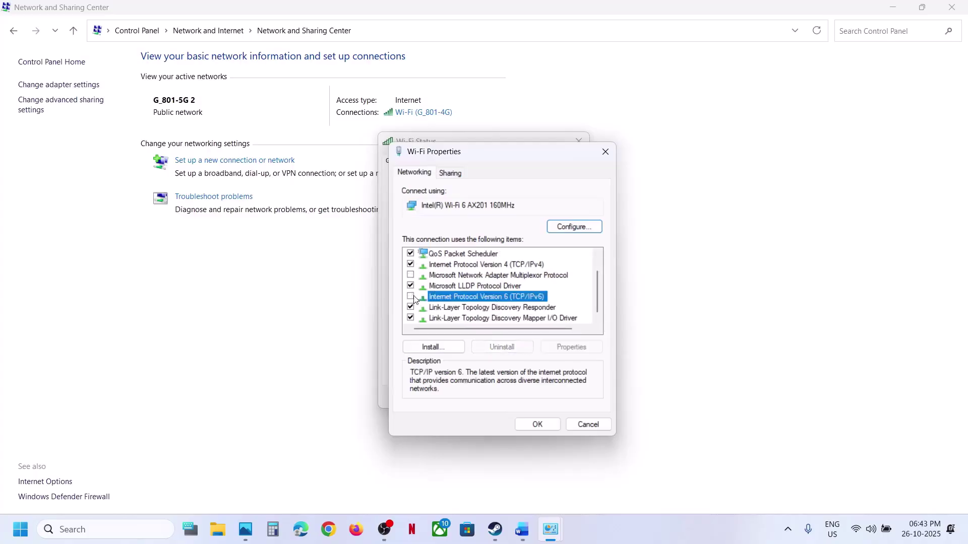
left_click(537, 425)
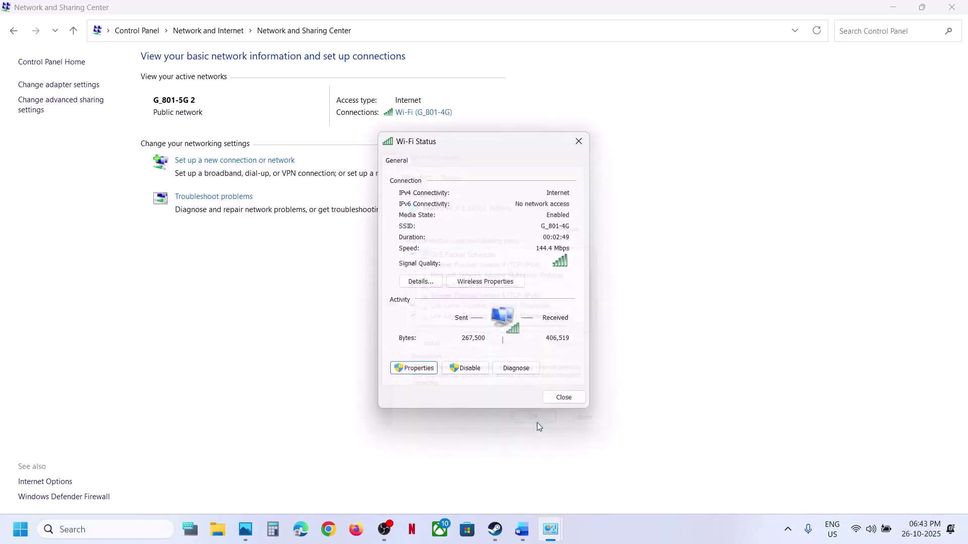
left_click(494, 537)
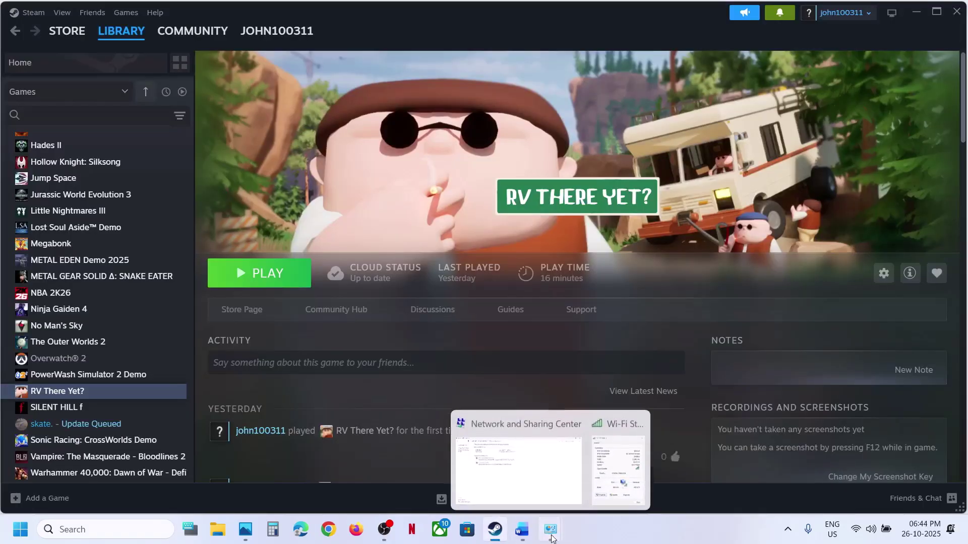
- Re-enable Internet Protocol Version 6 (TCP/IPv6) in the Wi-Fi properties, and close the Wi-Fi Status window
left_click(615, 461)
left_click(413, 368)
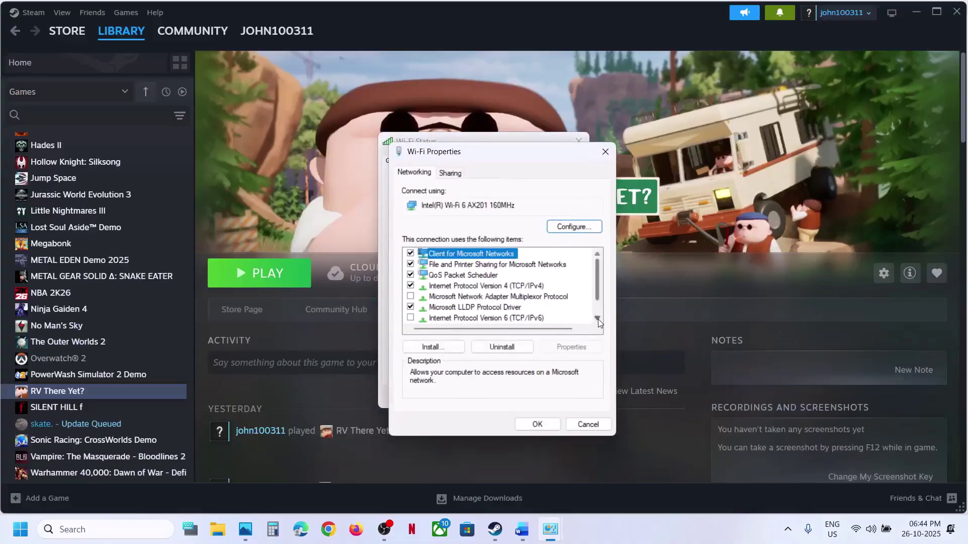
left_click(597, 318)
left_click(597, 318)
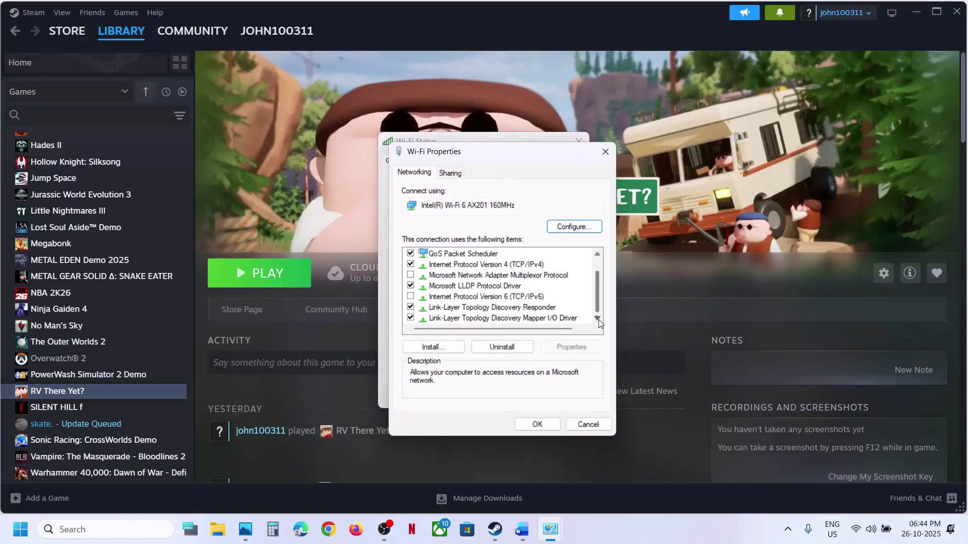
left_click(411, 297)
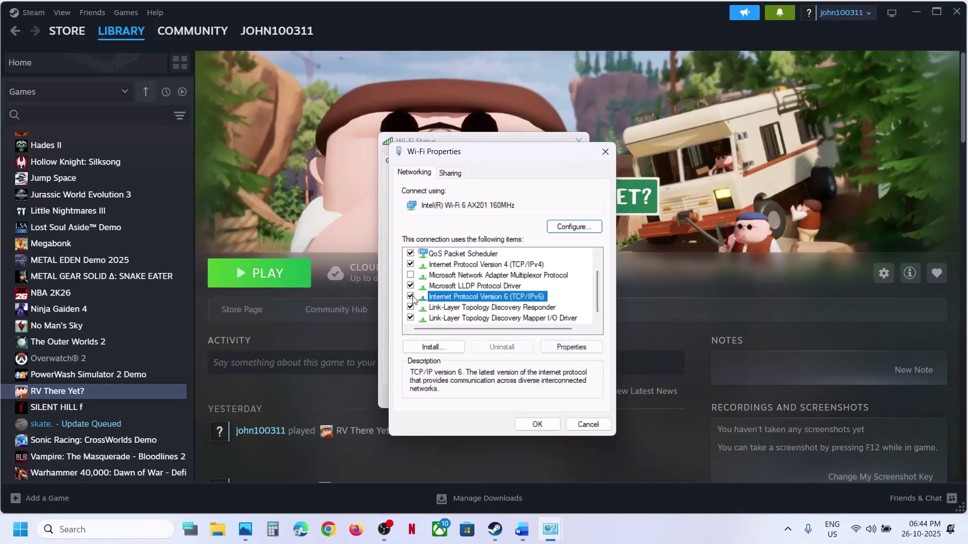
left_click(552, 425)
left_click(564, 398)
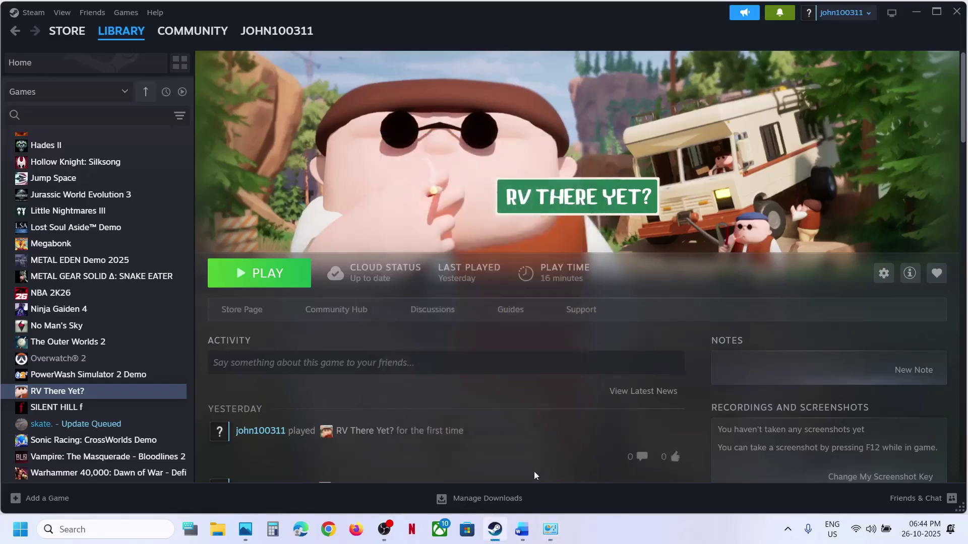
- Read Step 6 in the Word document, and open the local files folder of RV There Yet? from the Steam library
left_click(522, 530)
scroll(379, 285, "down", 3)
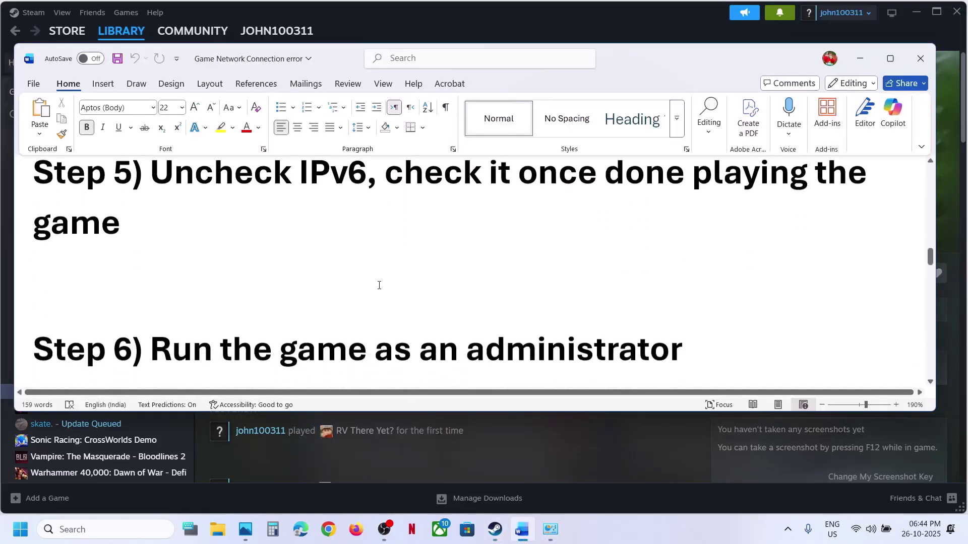
left_click(709, 452)
right_click(97, 398)
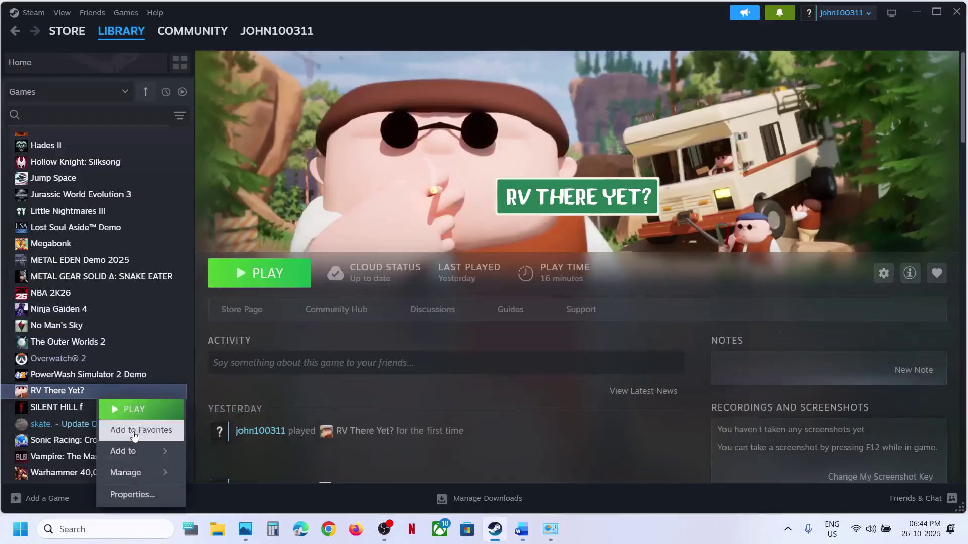
mouse_move(130, 471)
left_click(241, 388)
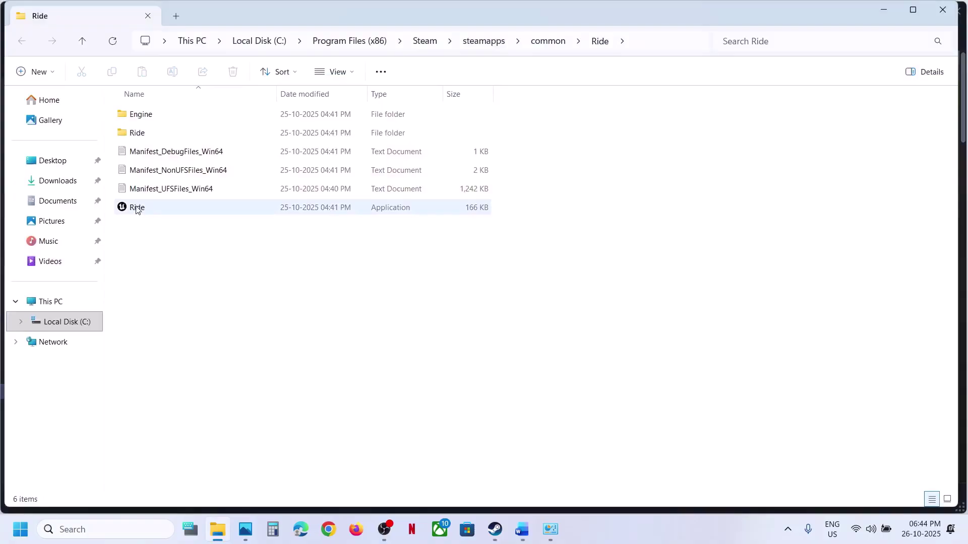
- Set the Ride-Win64-Shipping application in Ride\Binaries\Win64 to run as an administrator in its compatibility properties
double_click(135, 133)
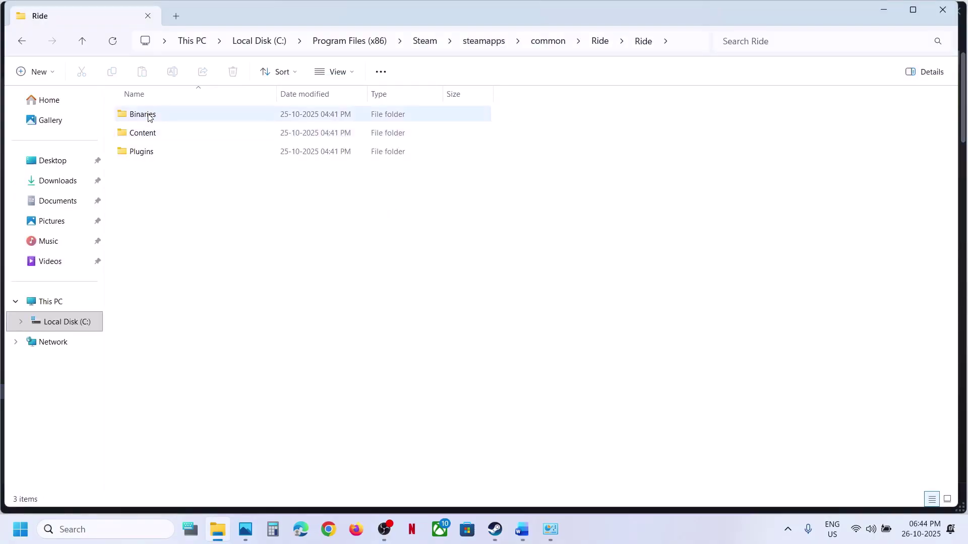
double_click(148, 115)
double_click(147, 114)
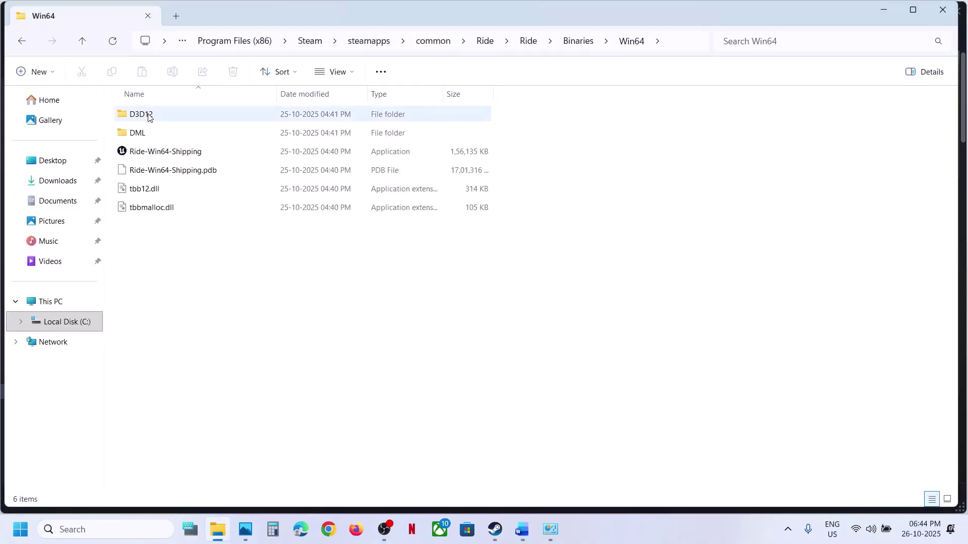
left_click(160, 155)
right_click(160, 154)
left_click(217, 308)
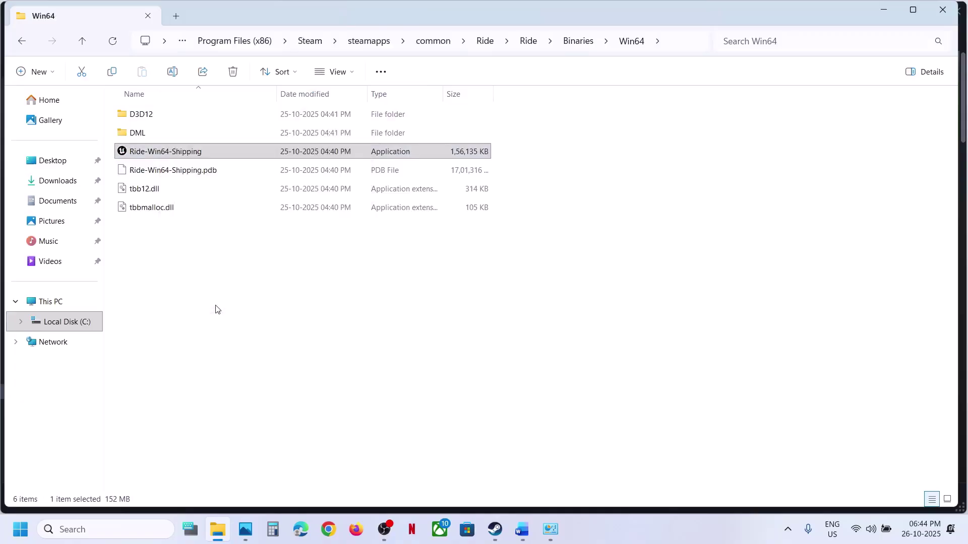
left_click(286, 195)
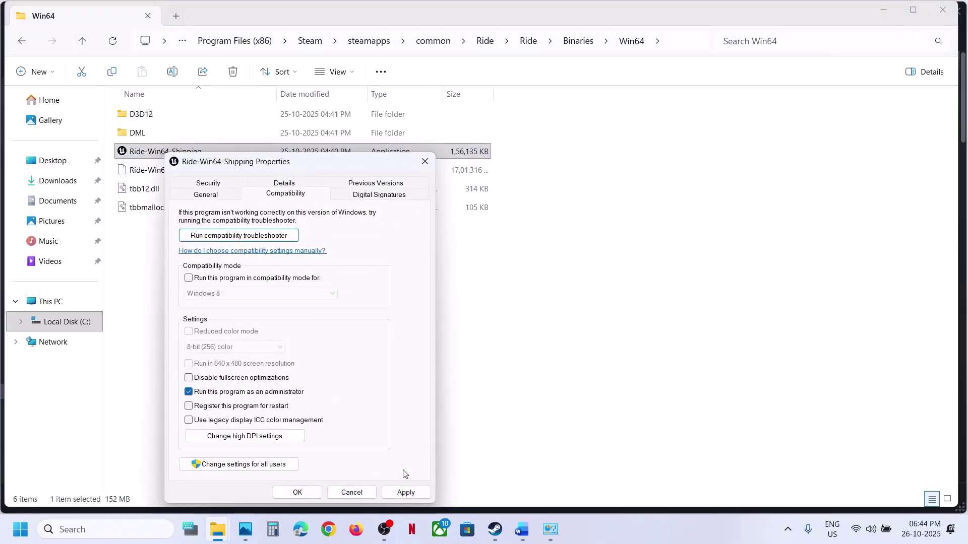
left_click(406, 493)
left_click(298, 493)
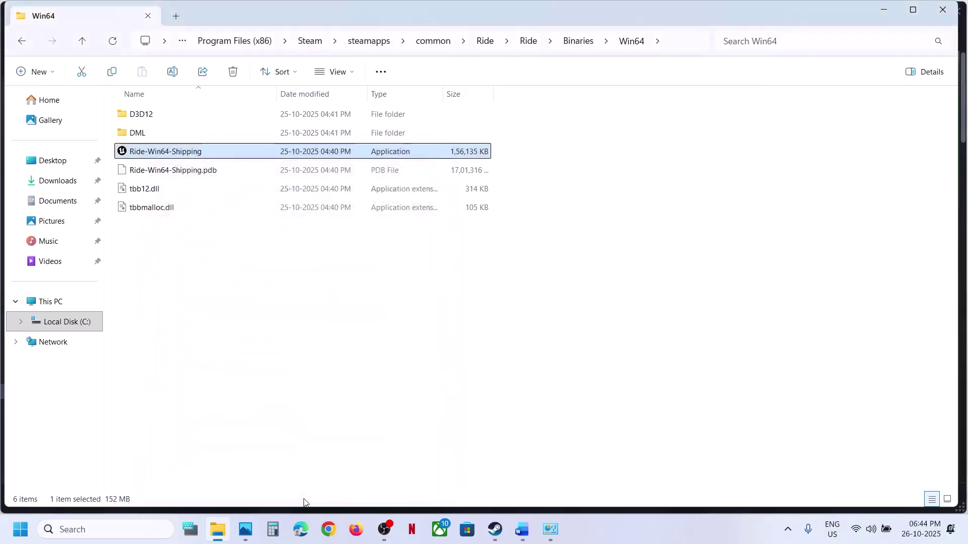
- Return to the game's main Ride folder, and set the Ride application to run as an administrator
left_click(83, 42)
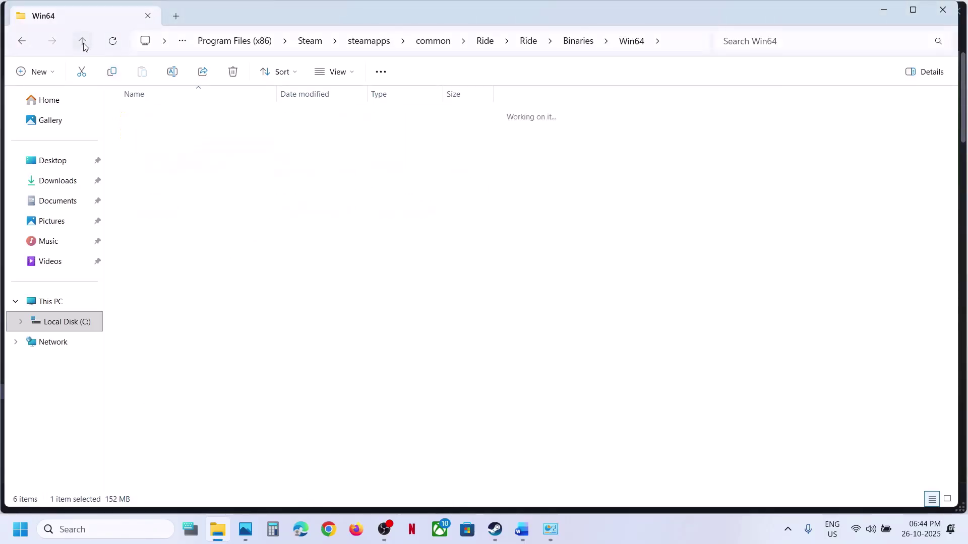
left_click(83, 44)
left_click(83, 44)
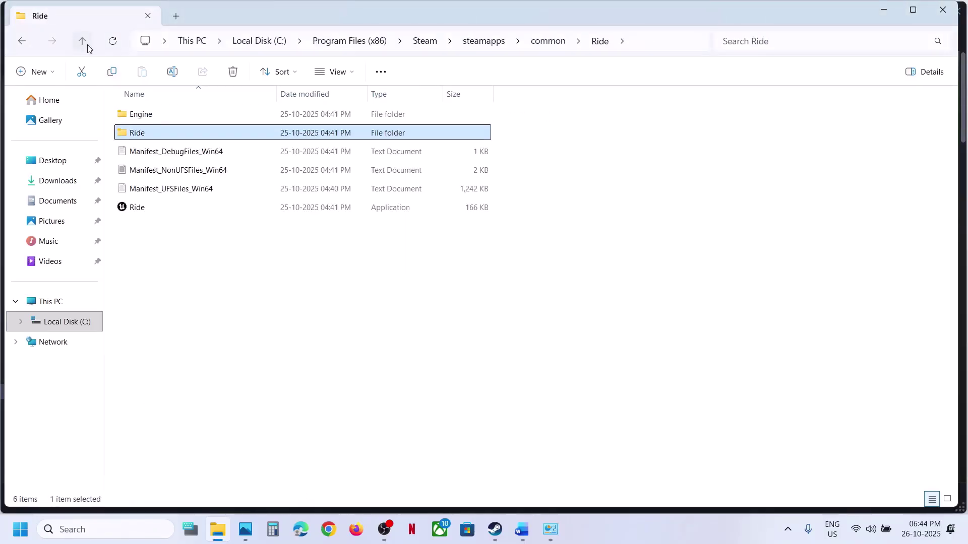
left_click(129, 208)
right_click(129, 208)
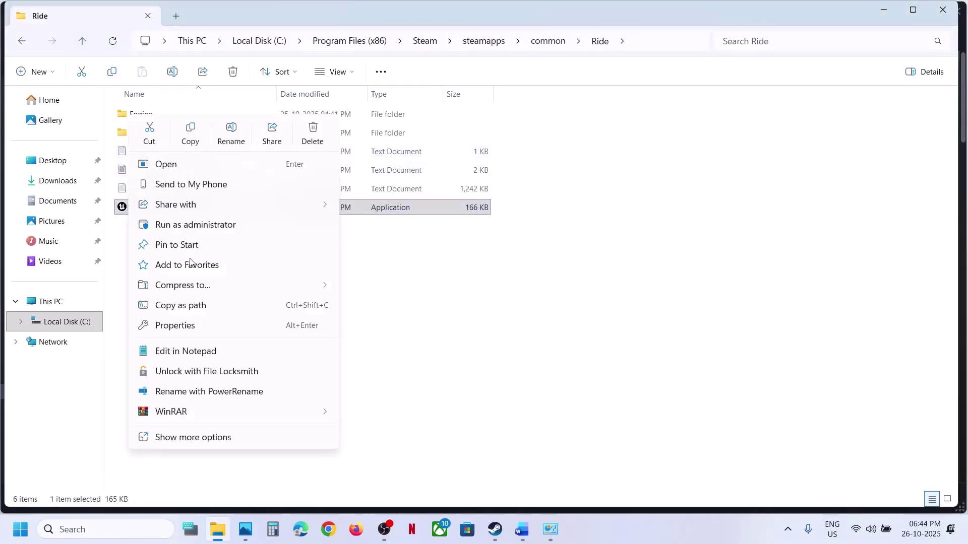
left_click(185, 327)
left_click(263, 202)
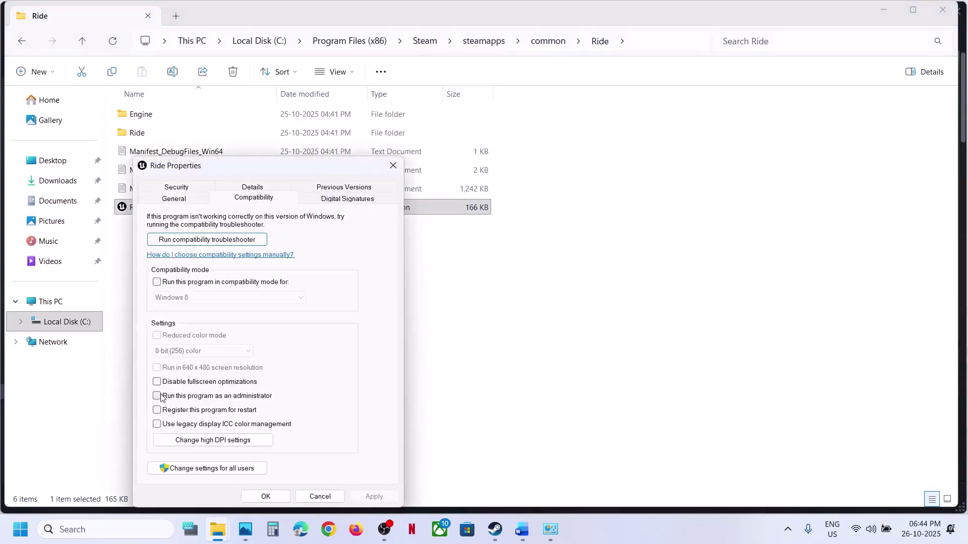
left_click(356, 497)
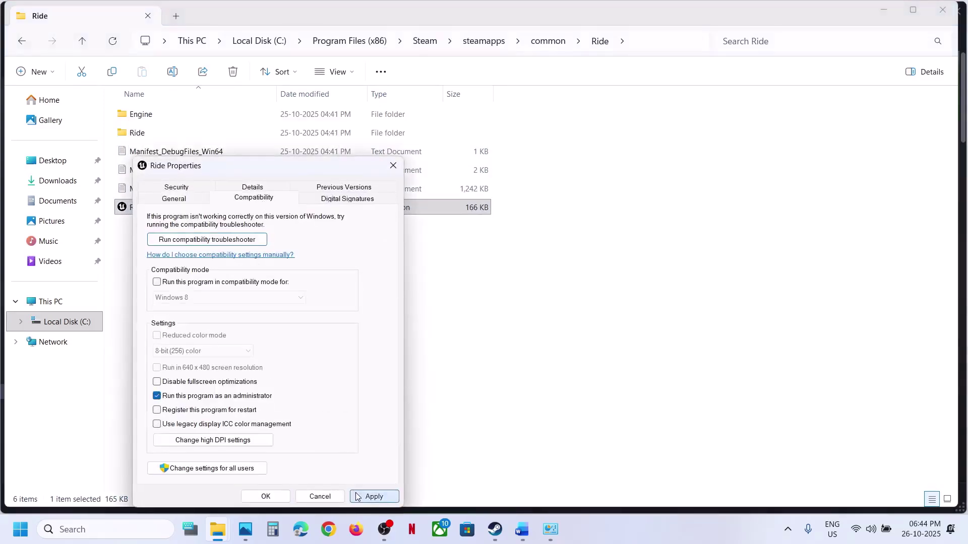
left_click(266, 497)
- Read Step 7 about allowing the game exe in the antivirus program in the Word document, and return to Steam
left_click(494, 529)
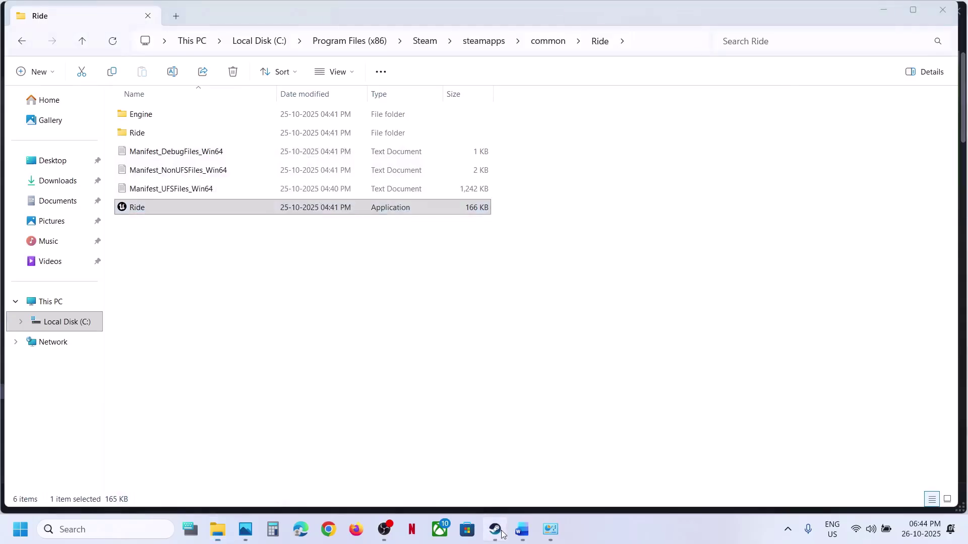
left_click(527, 539)
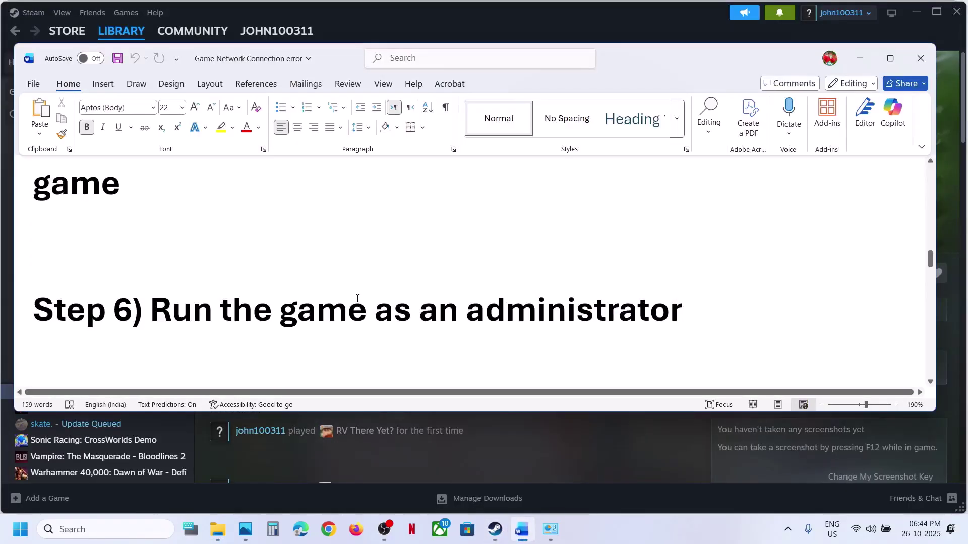
scroll(357, 298, "down", 5)
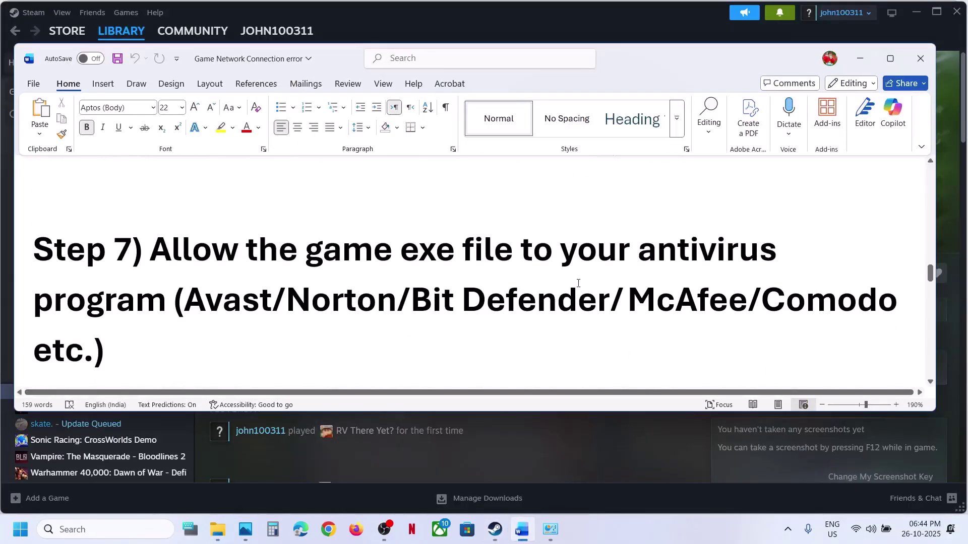
left_click(376, 20)
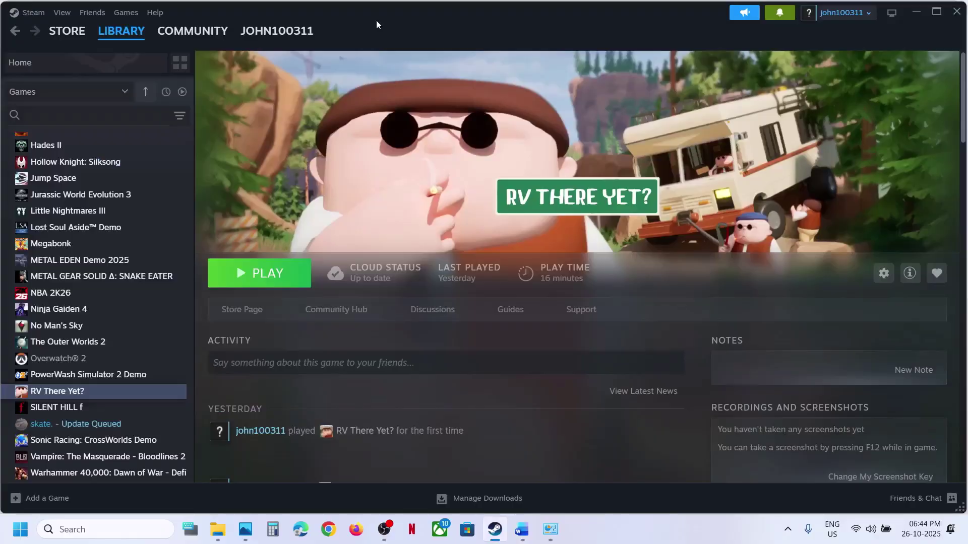
- Open the list of apps allowed through Controlled folder access in the ransomware protection settings of Windows Security
key("super+i")
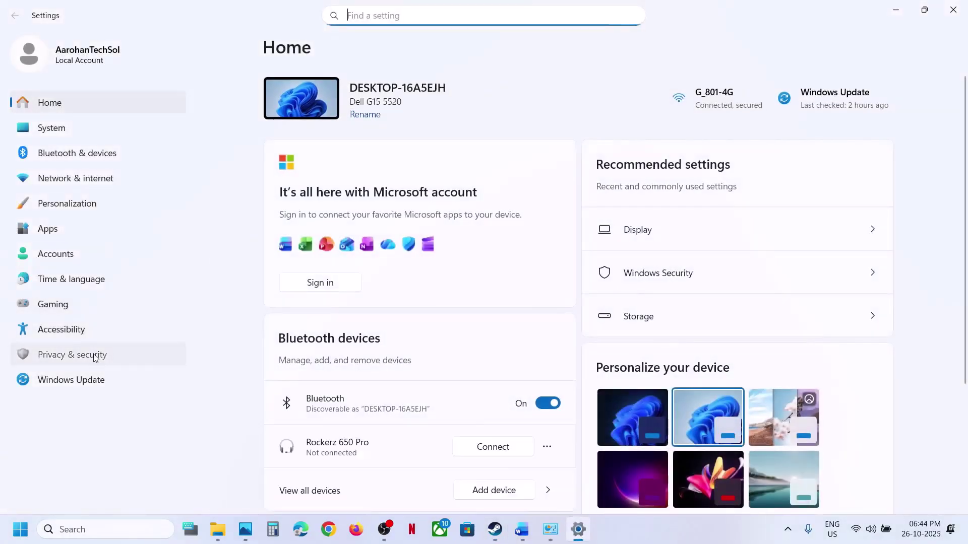
left_click(94, 358)
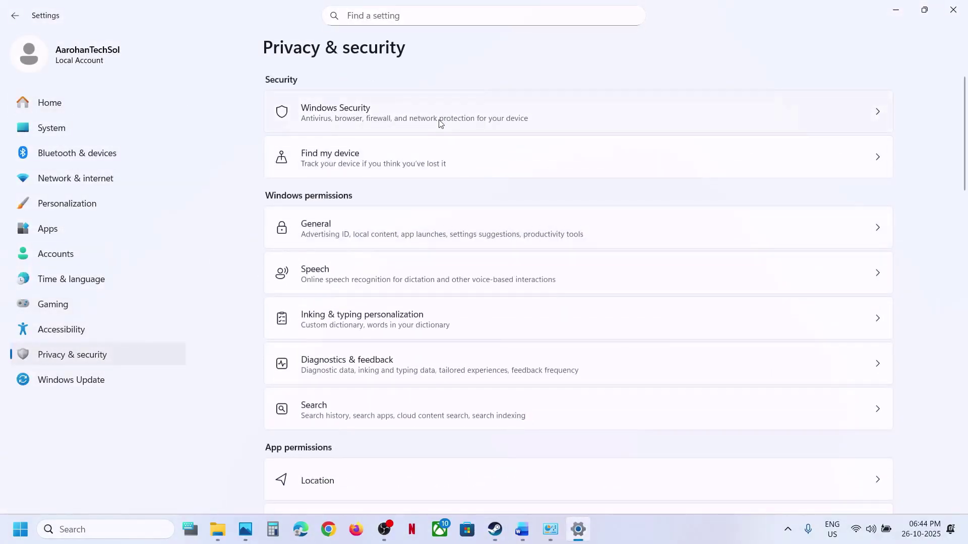
left_click(426, 112)
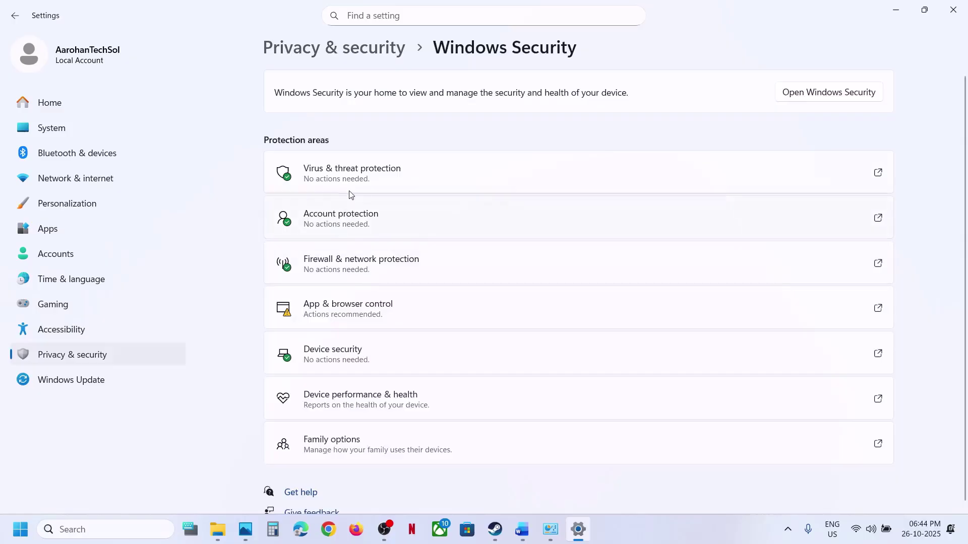
left_click(351, 184)
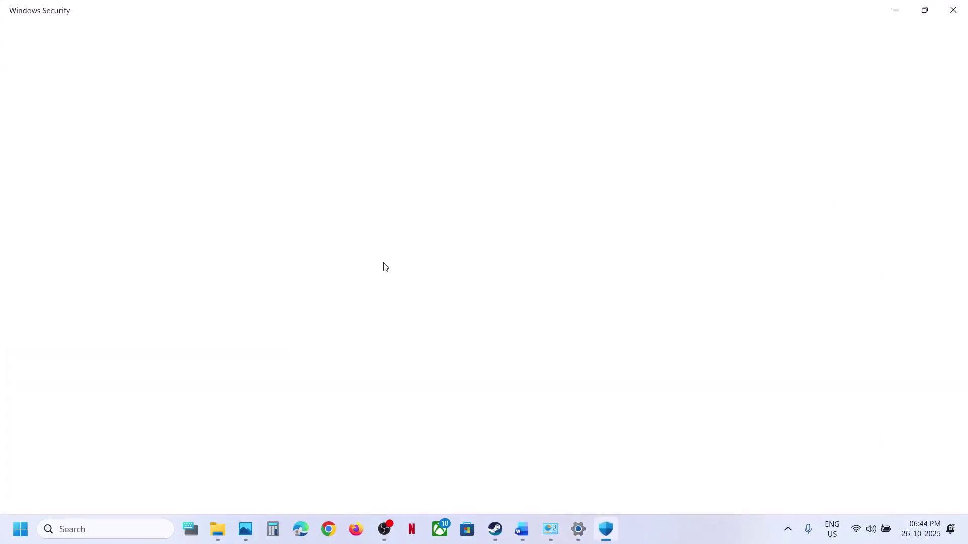
scroll(373, 328, "down", 2)
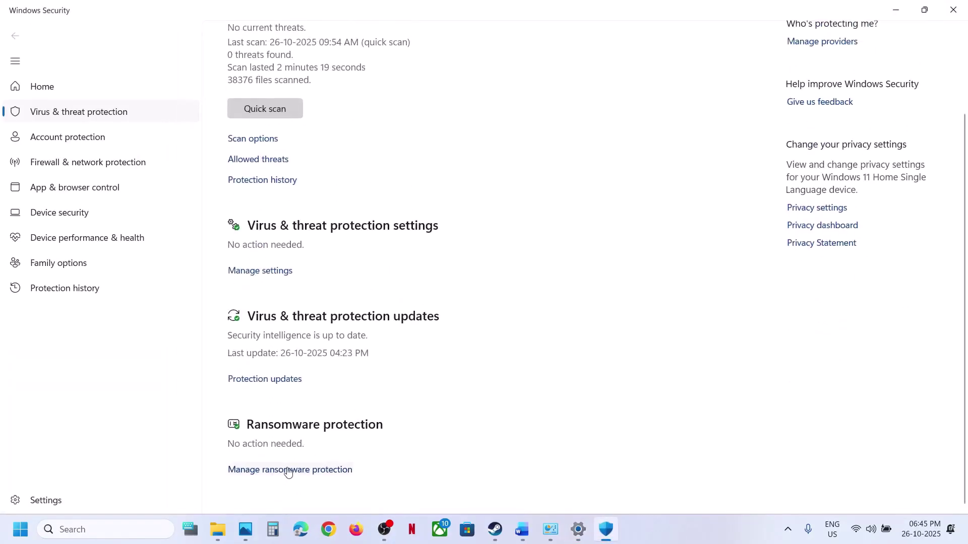
left_click(290, 493)
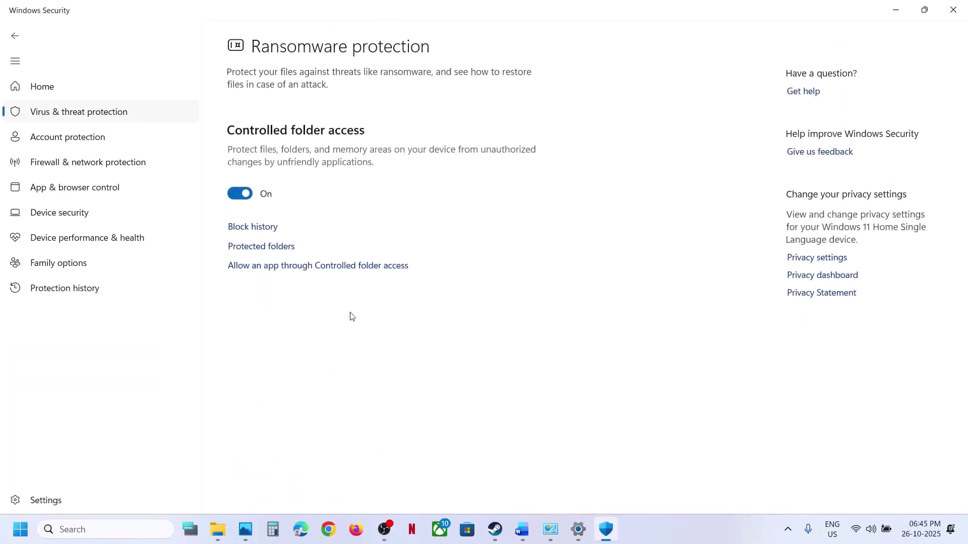
left_click(282, 269)
left_click(402, 364)
scroll(251, 119, "down", 2)
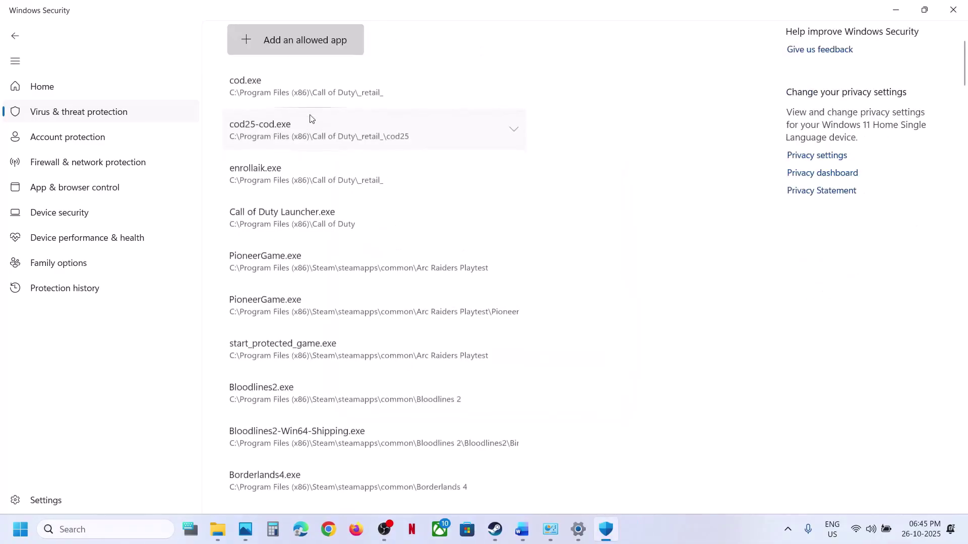
- Add the Ride application from steamapps\common\Ride to the apps allowed through Controlled folder access
left_click(282, 38)
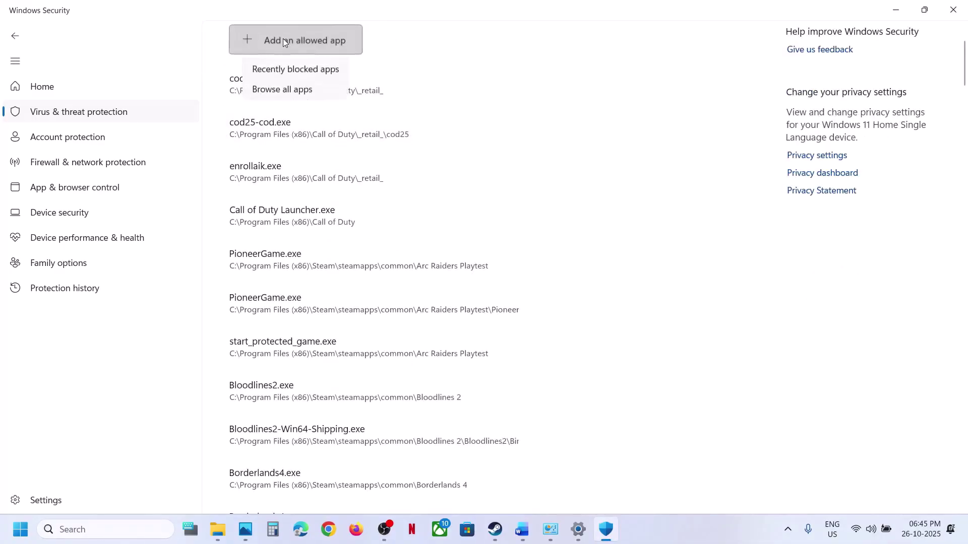
left_click(294, 90)
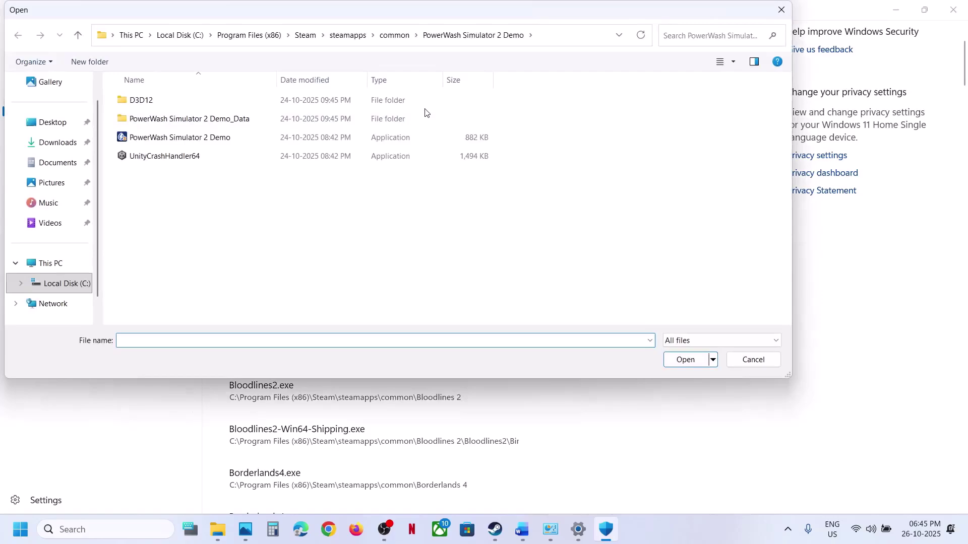
left_click(387, 40)
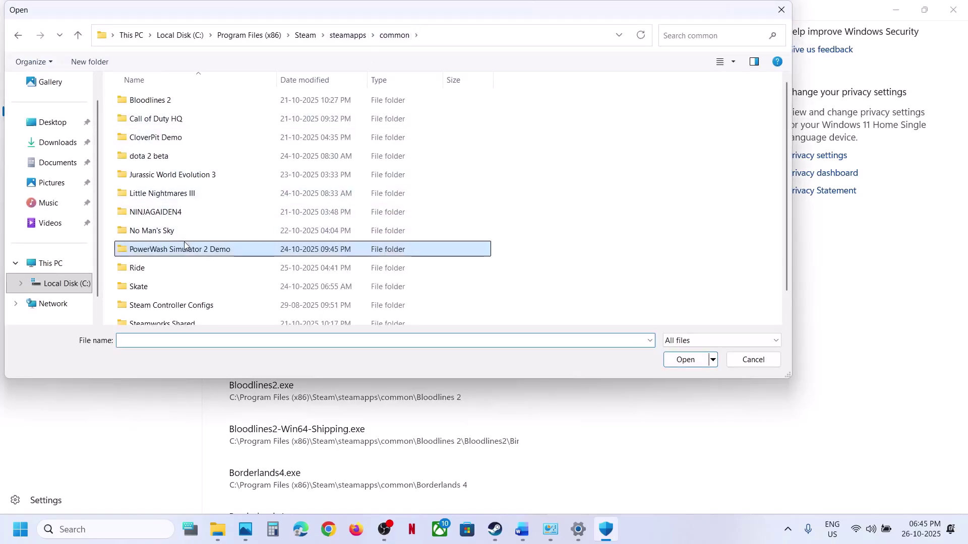
scroll(189, 237, "down", 1)
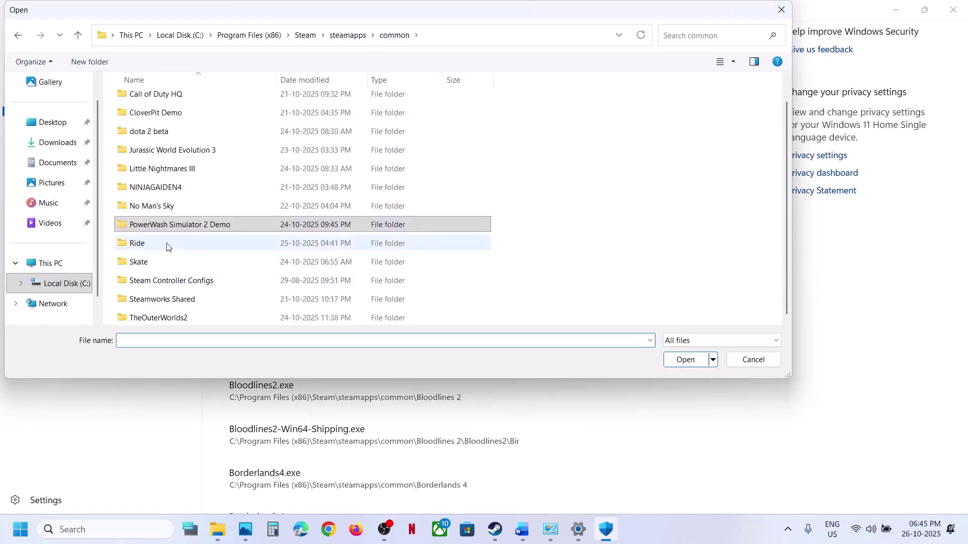
double_click(167, 243)
left_click(153, 143)
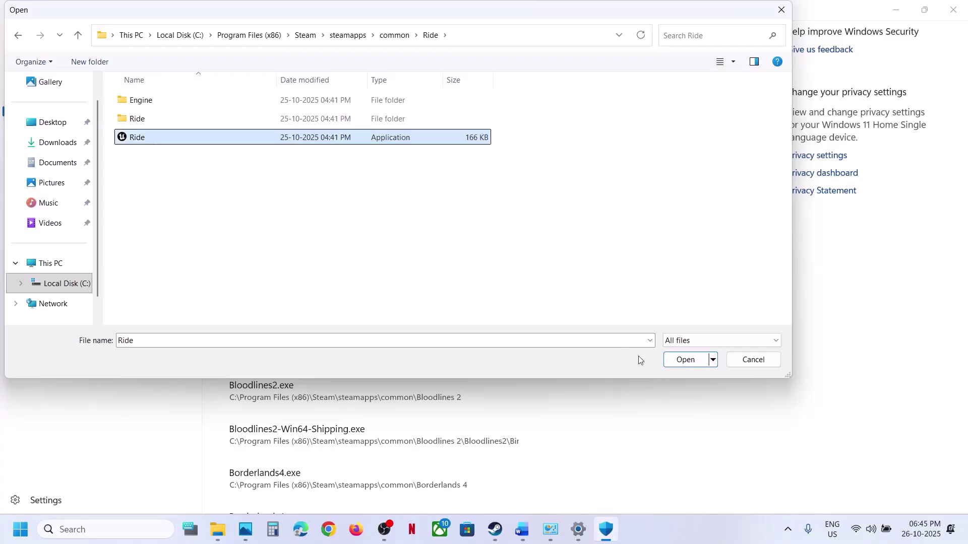
left_click(686, 360)
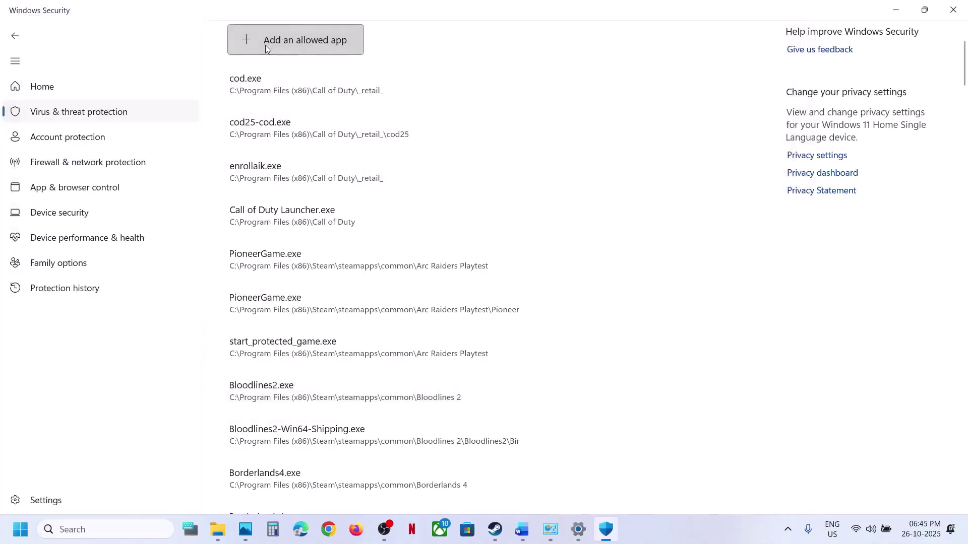
- Add Ride-Win64-Shipping from Ride\Ride\Binaries\Win64 to the apps allowed through Controlled folder access
left_click(266, 47)
left_click(272, 90)
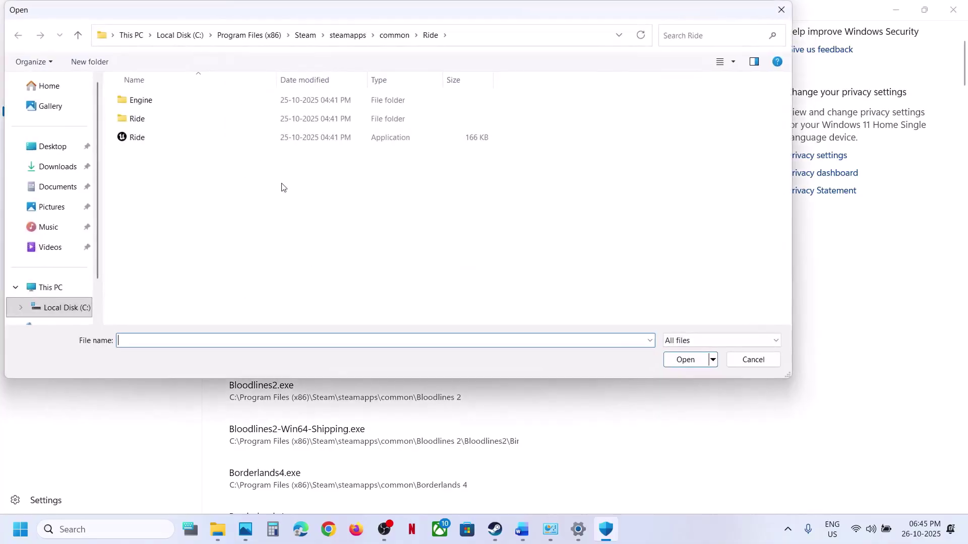
double_click(154, 120)
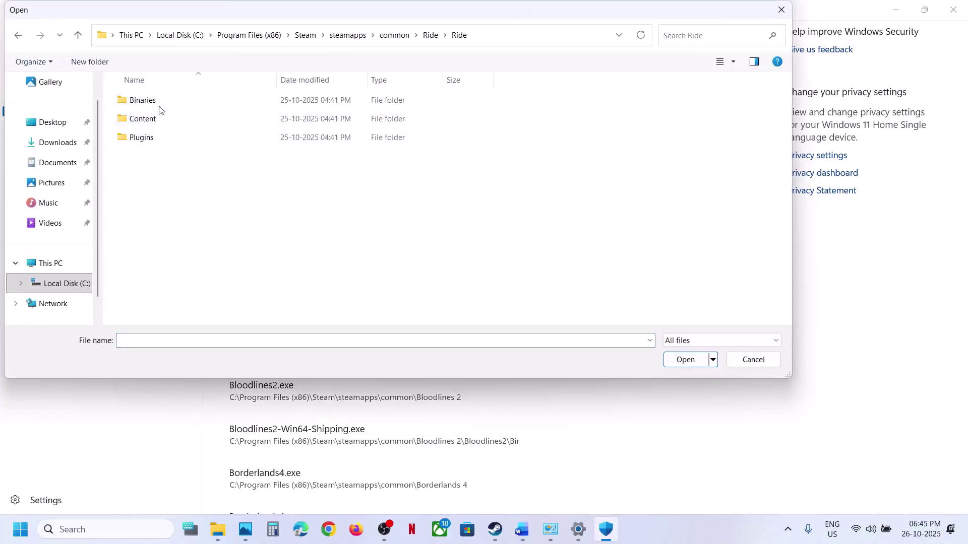
double_click(154, 101)
double_click(152, 102)
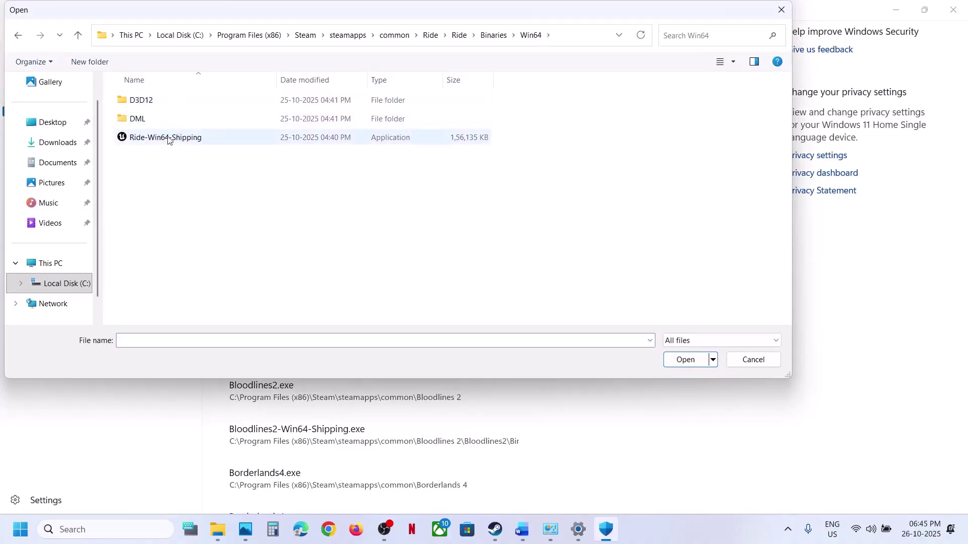
left_click(168, 137)
left_click(686, 361)
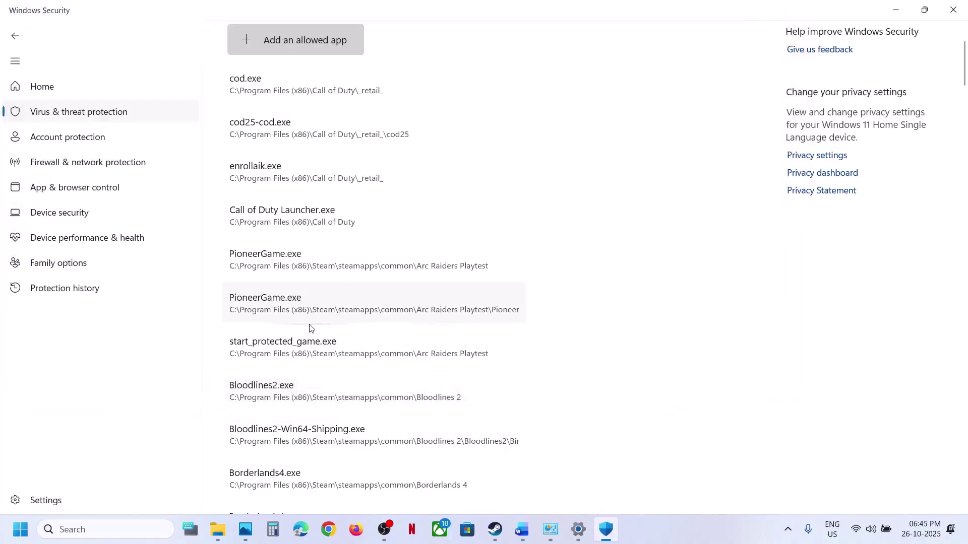
- Open the list of apps allowed through Windows Defender Firewall in Control Panel and unlock its settings for changes
left_click(135, 528)
type("control")
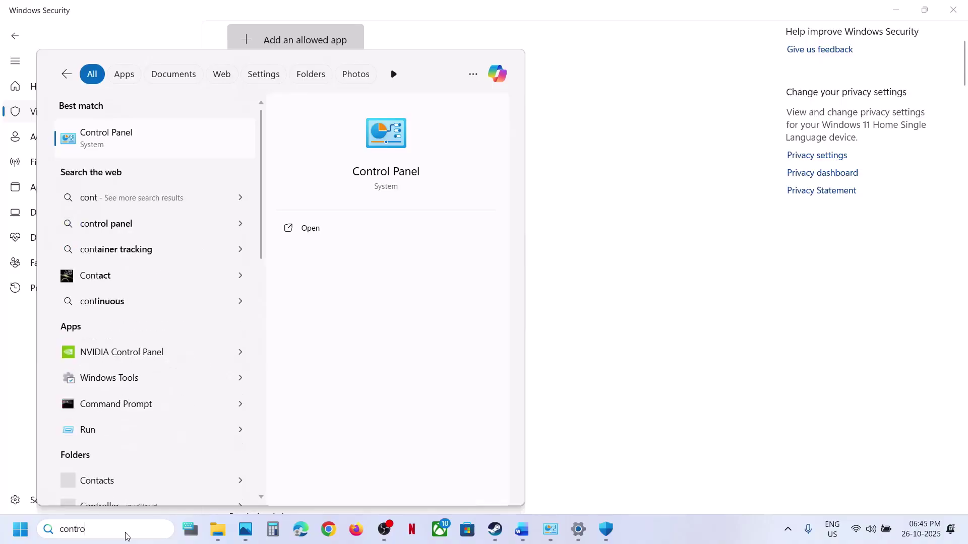
key("Return")
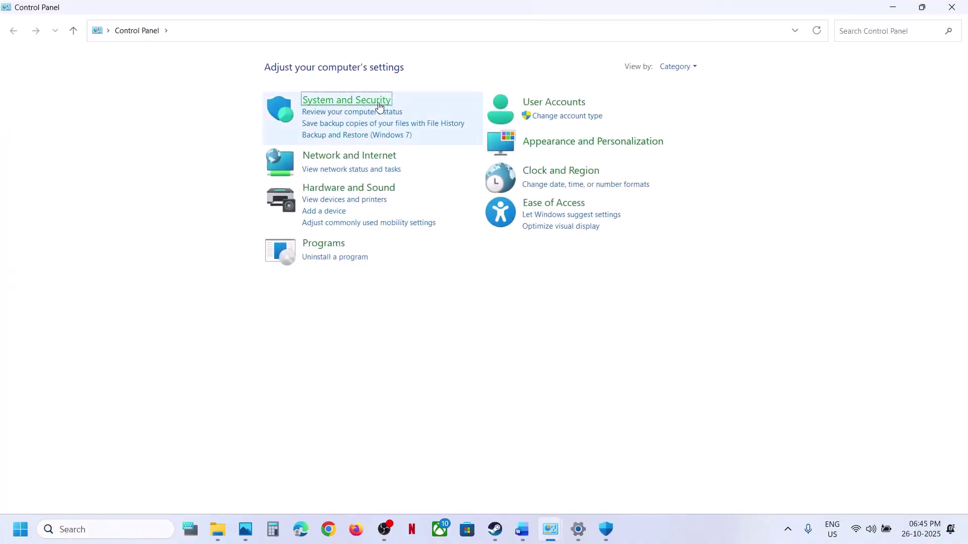
left_click(377, 101)
left_click(217, 107)
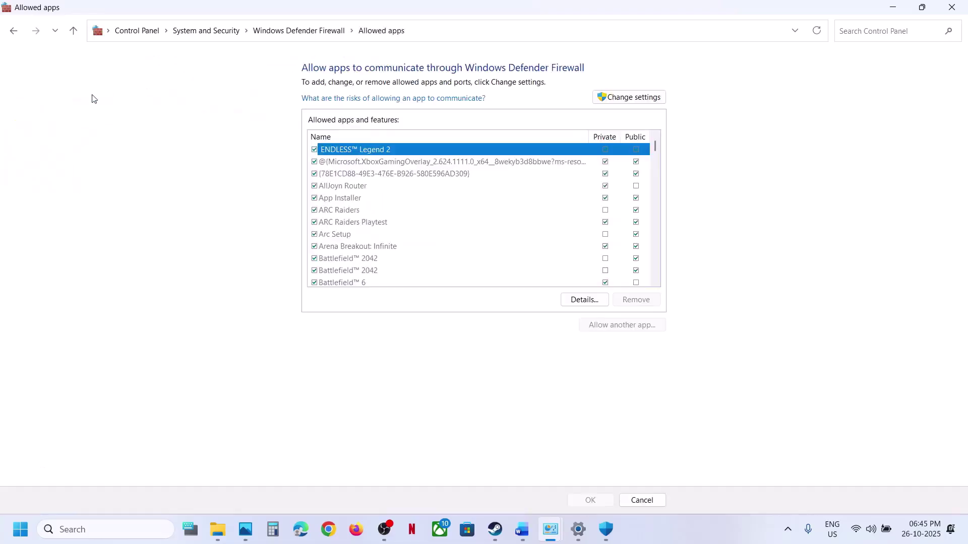
left_click(622, 96)
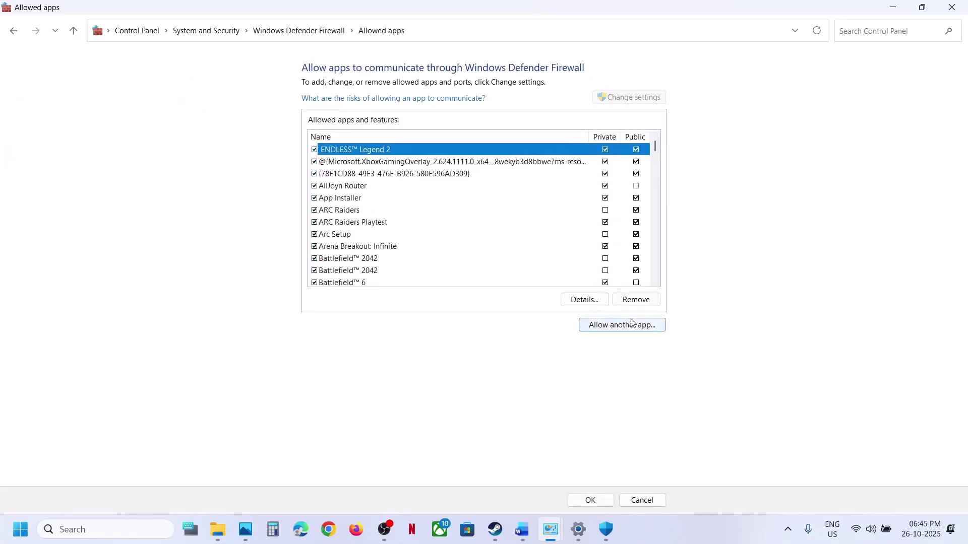
- Try to add the Ride application from steamapps\common\Ride to the apps allowed through the firewall
left_click(631, 324)
left_click(569, 323)
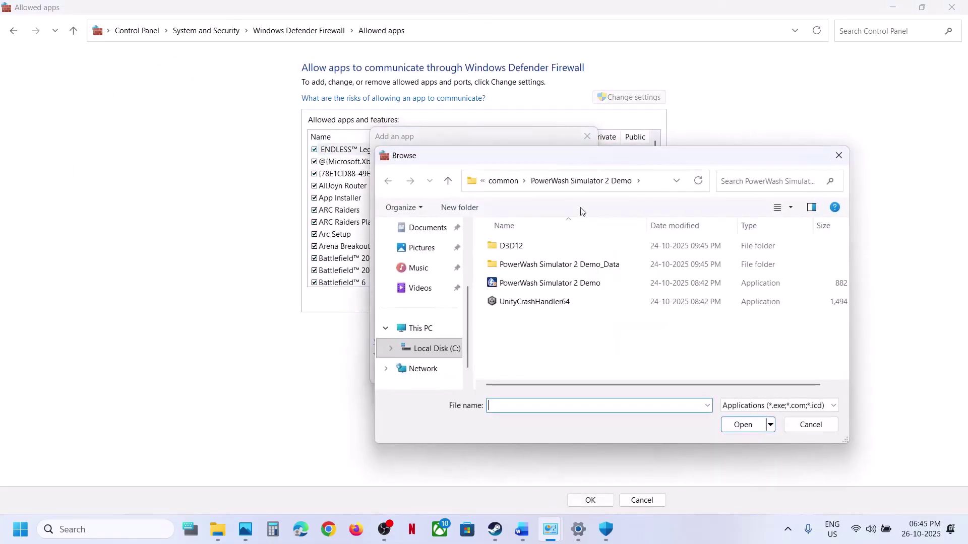
left_click(522, 185)
scroll(523, 307, "down", 2)
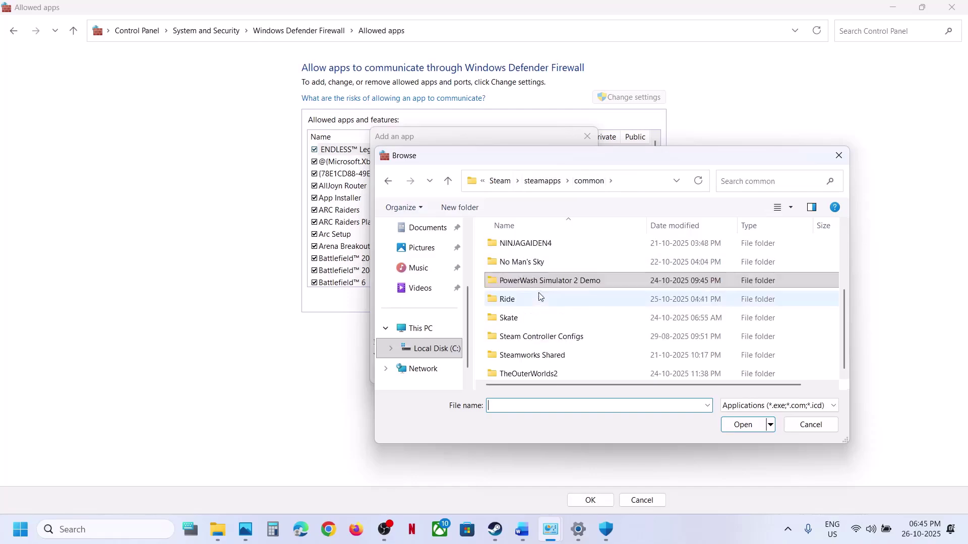
double_click(521, 303)
left_click(505, 282)
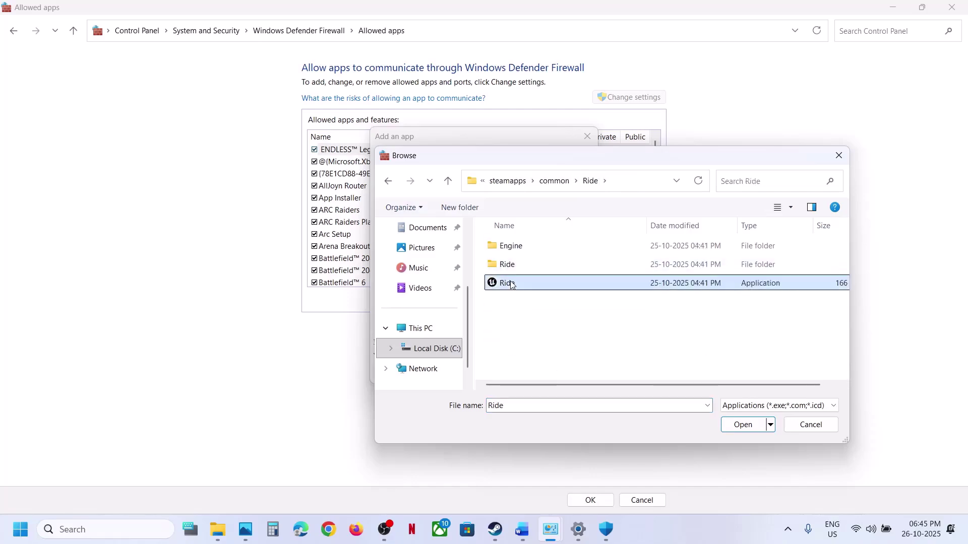
left_click(743, 424)
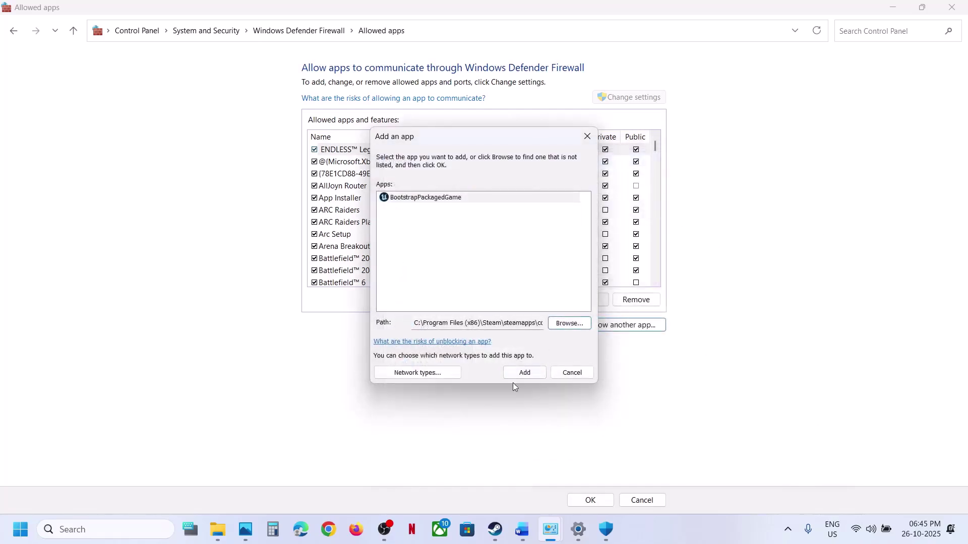
left_click(516, 376)
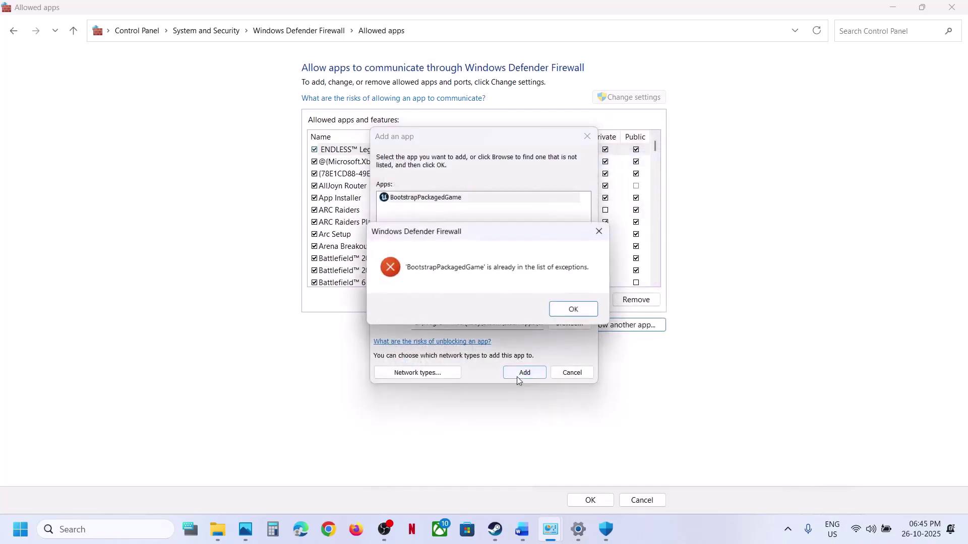
left_click(570, 311)
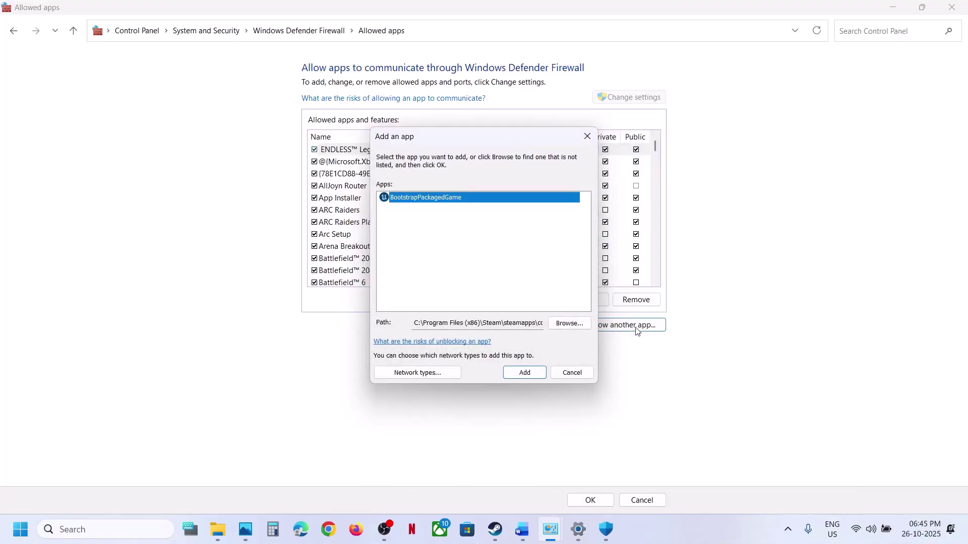
- Add Ride-Win64-Shipping from Ride\Ride\Binaries\Win64 to the apps allowed through the firewall
left_click(569, 323)
left_click(503, 265)
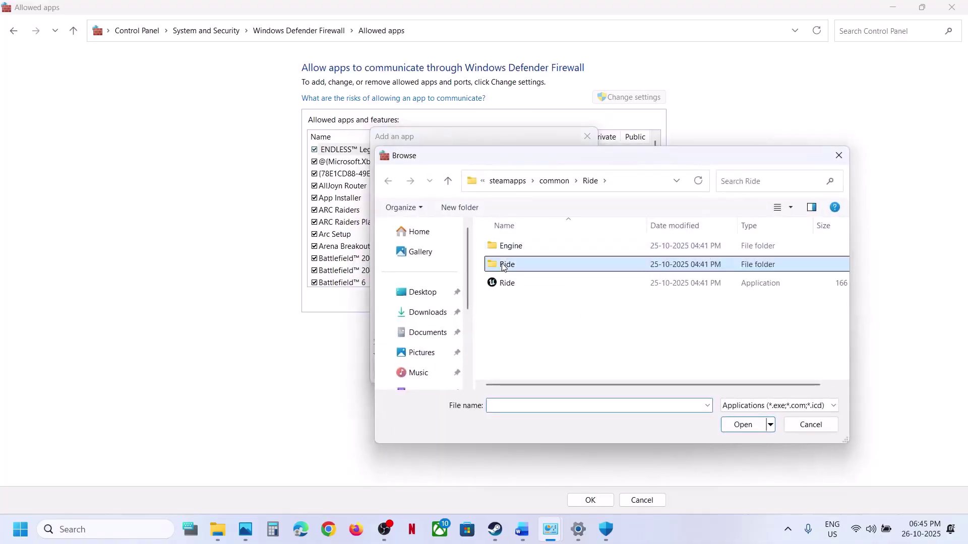
double_click(503, 265)
double_click(504, 246)
double_click(505, 246)
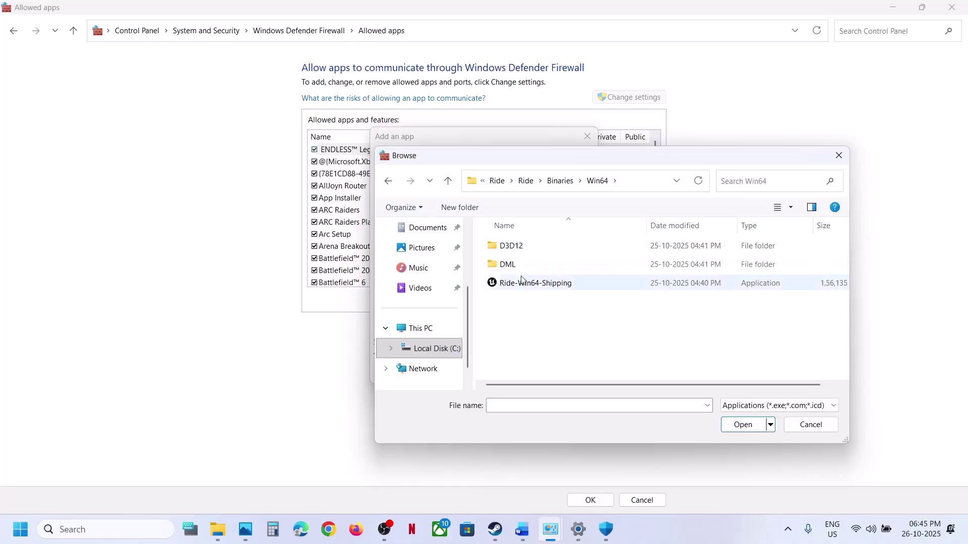
left_click(521, 281)
left_click(739, 425)
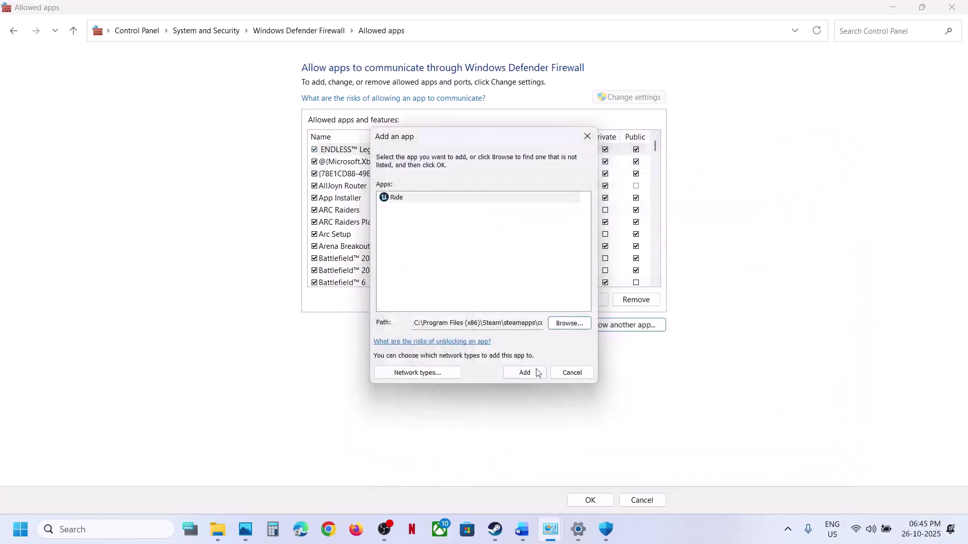
left_click(535, 373)
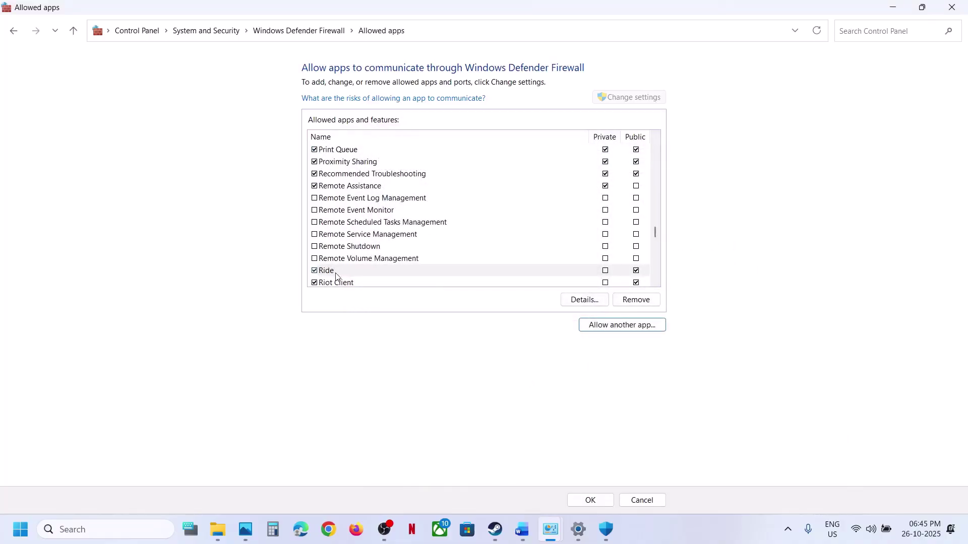
- Allow Ride on private networks too, save the firewall changes, and close the firewall, Windows Security and Settings windows
left_click(605, 271)
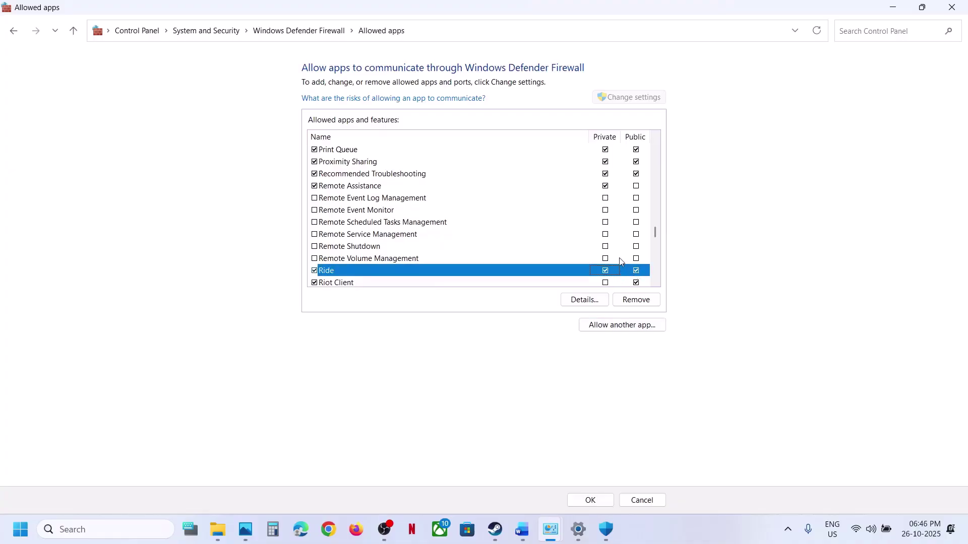
left_click(584, 500)
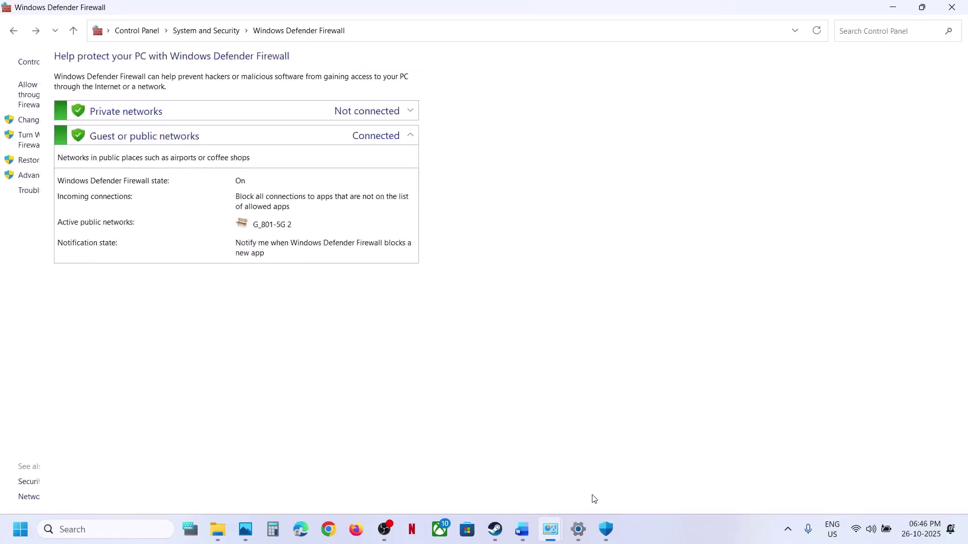
left_click(950, 11)
left_click(961, 15)
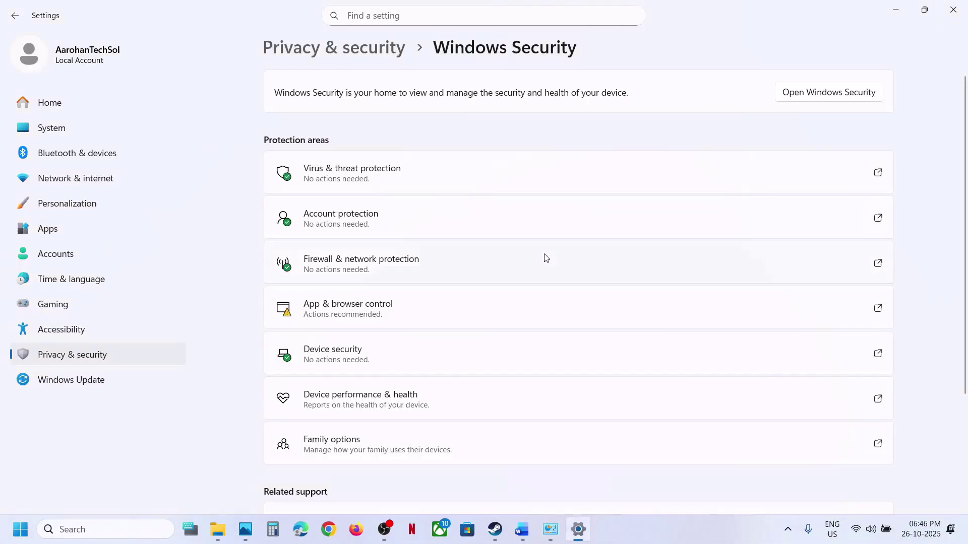
left_click(956, 14)
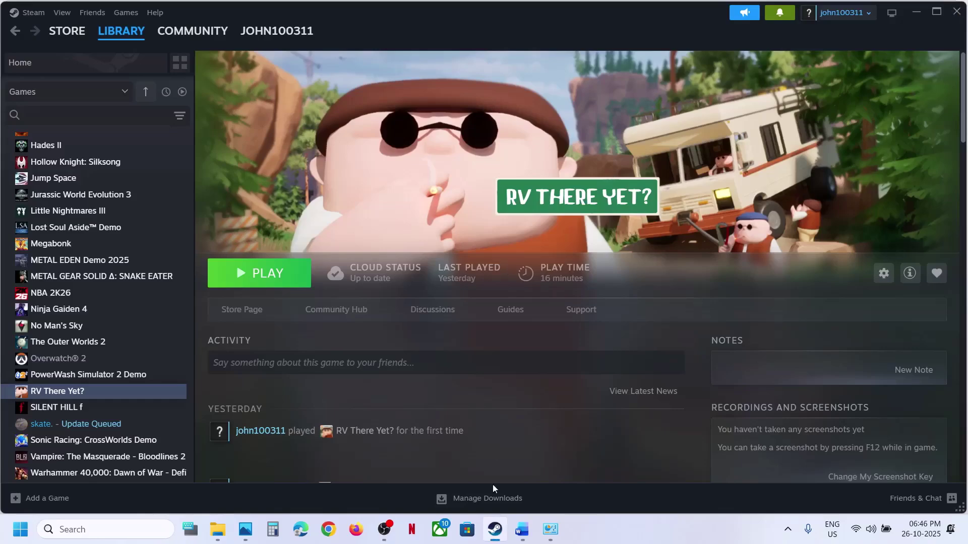
- Read Step 7 on antivirus programs and the Step 8 command list in the Word document, with its window maximized
left_click(520, 530)
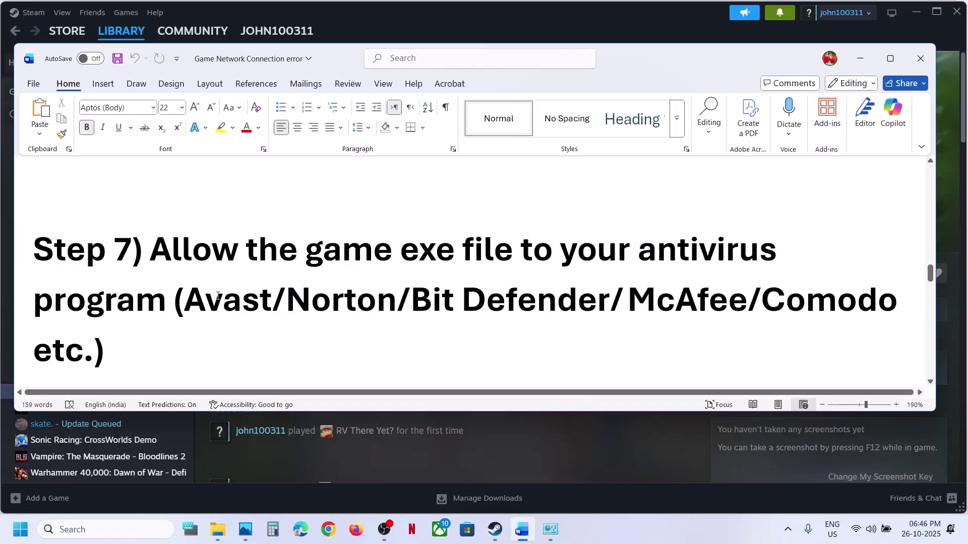
left_click_drag(306, 291, 151, 341)
left_click(150, 345)
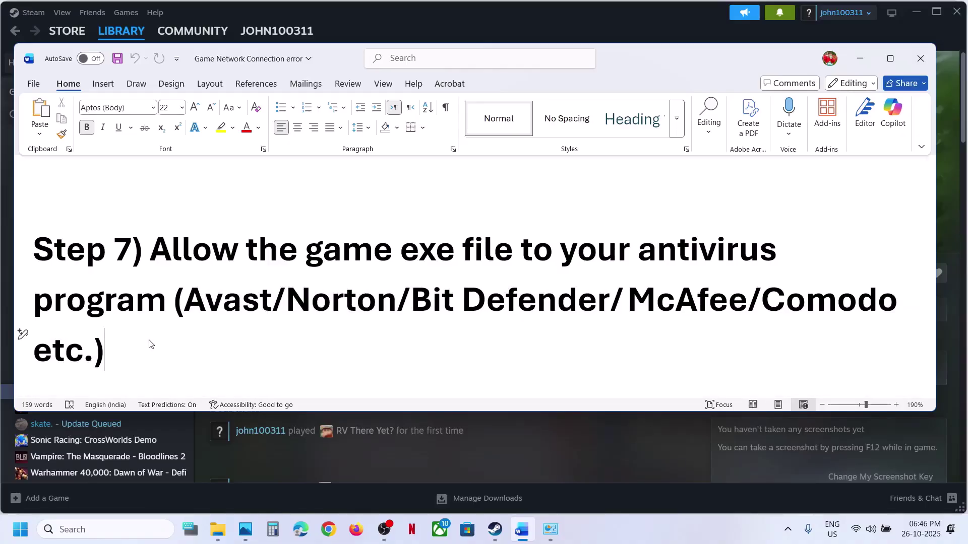
scroll(214, 303, "down", 5)
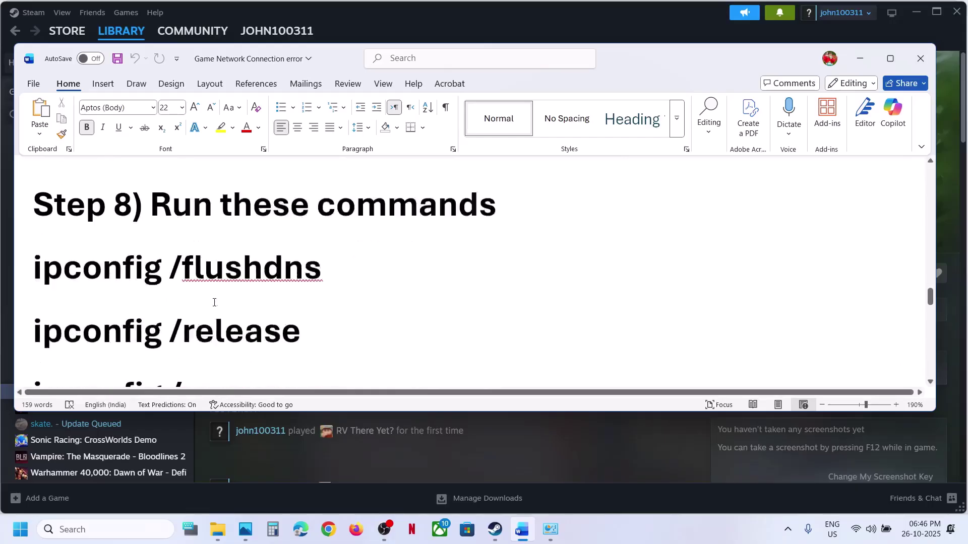
scroll(214, 302, "down", 1)
left_click(890, 59)
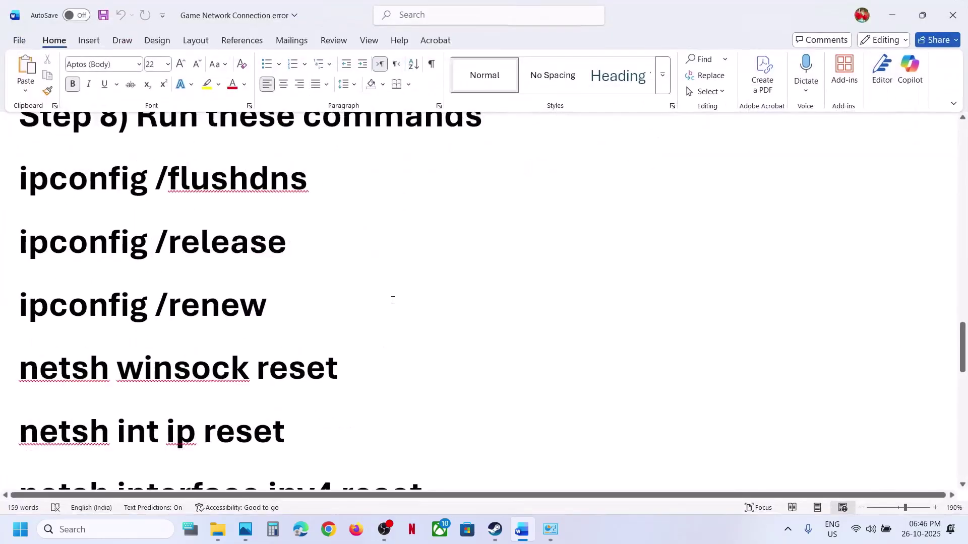
- Open Command Prompt as administrator and allow it to make changes to the device
left_click(111, 532)
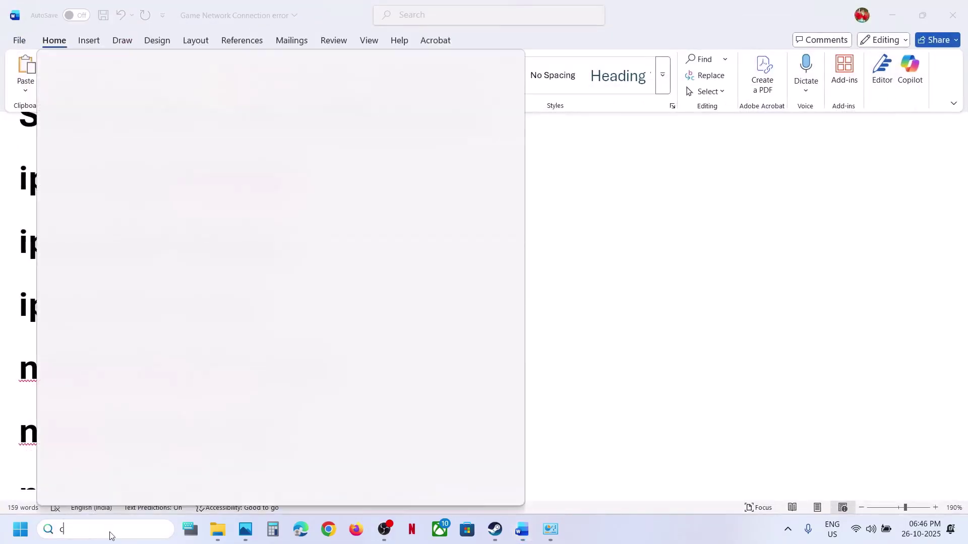
type("cmd")
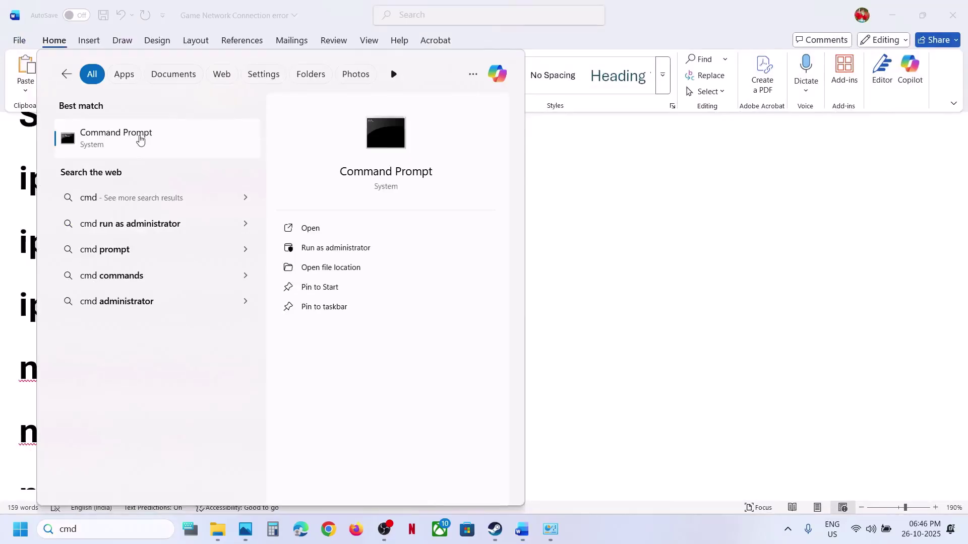
right_click(140, 141)
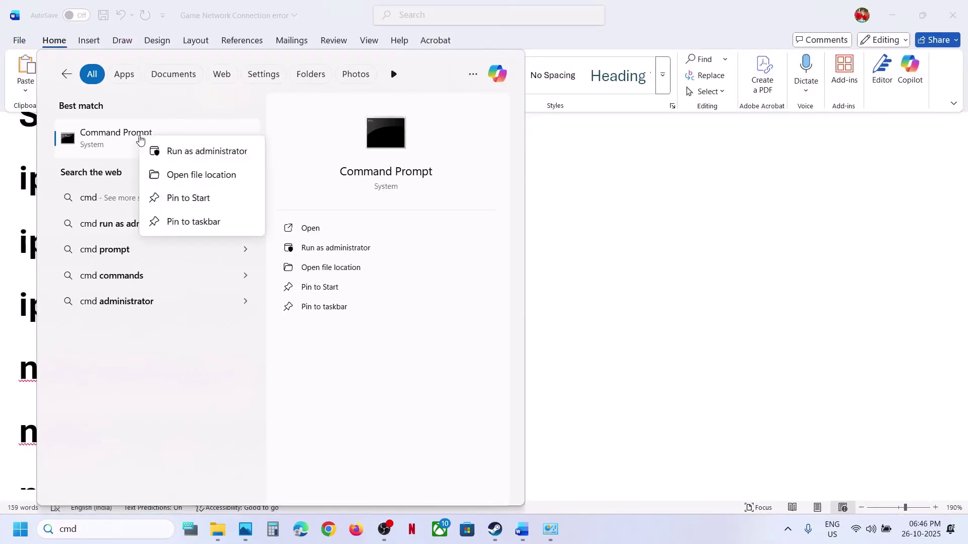
left_click(202, 157)
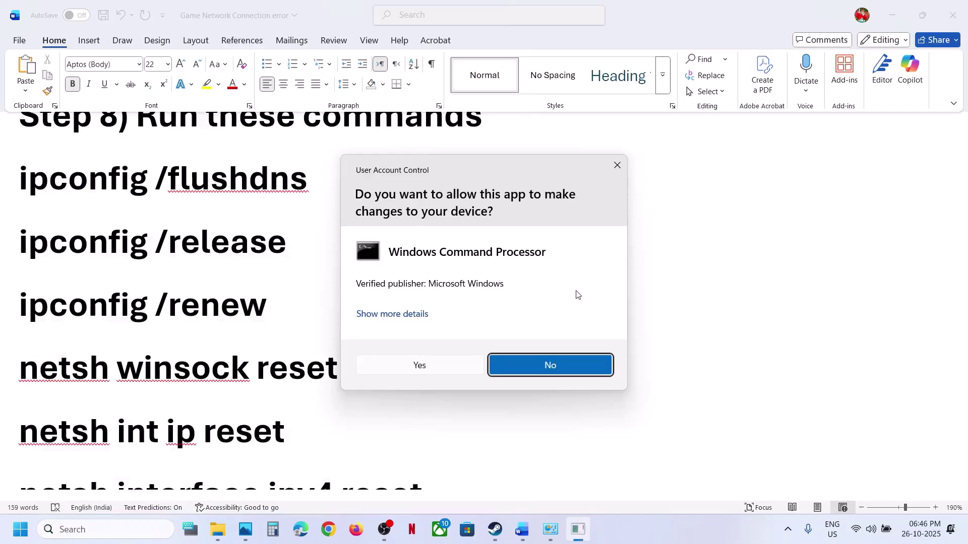
left_click(408, 366)
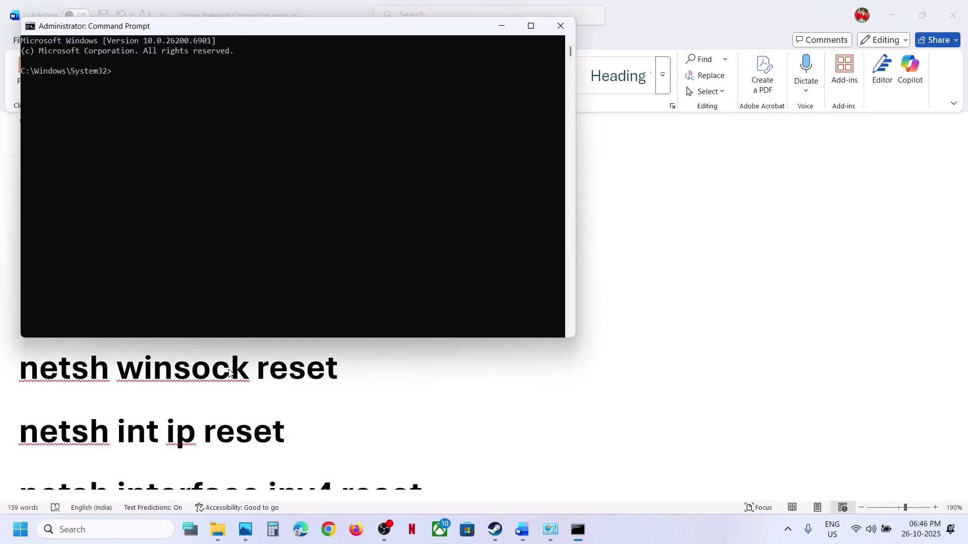
- Copy ipconfig /flushdns from the Word document and run it in the administrator Command Prompt
key("alt+Tab")
triple_click(199, 191)
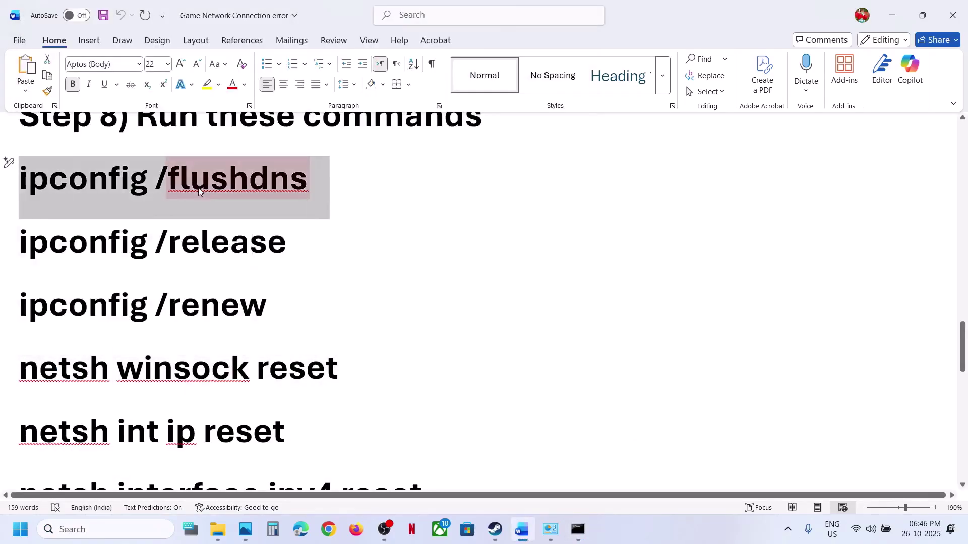
key("ctrl+c")
key("alt+Tab")
key("ctrl+v")
key("Return")
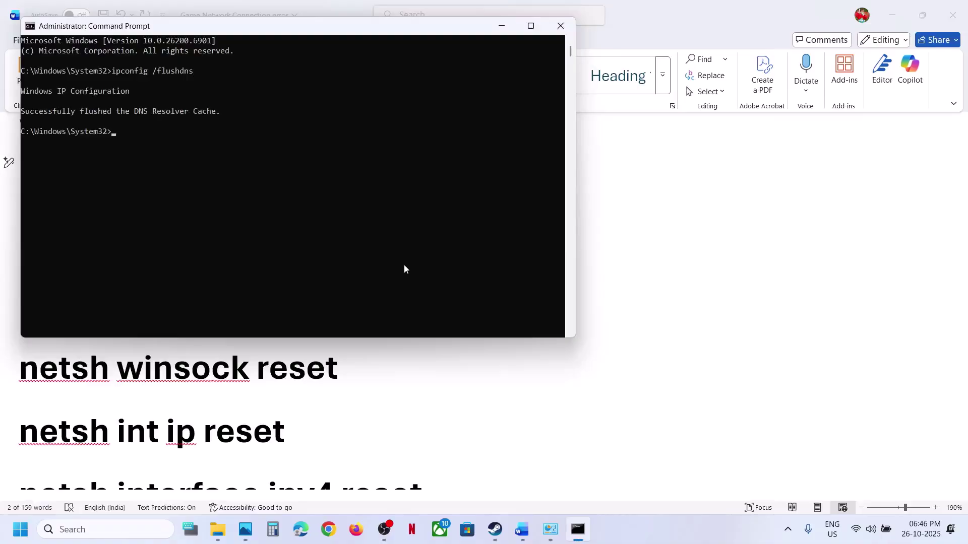
- Copy ipconfig /release from the Word document and run it in Command Prompt
key("alt+Tab")
triple_click(244, 241)
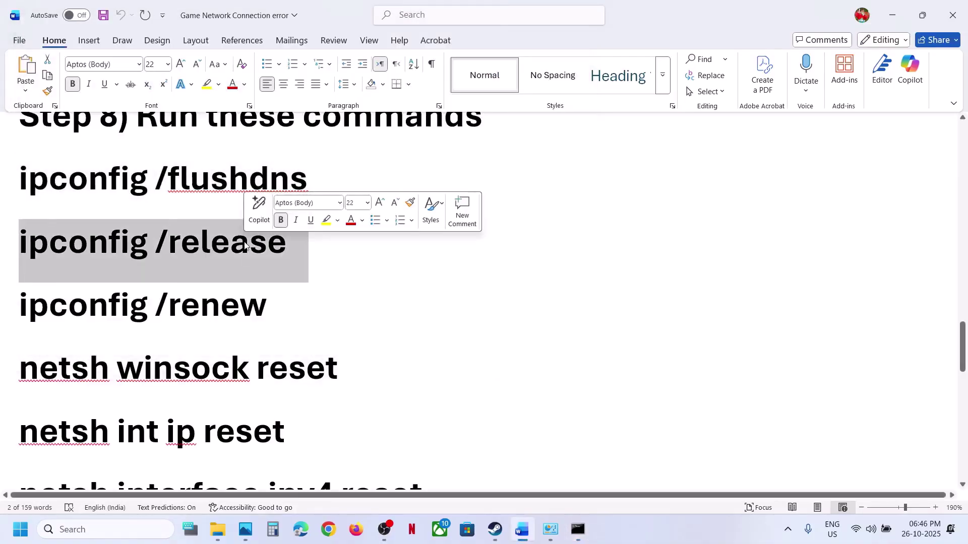
key("ctrl+c")
key("alt+Tab")
key("ctrl+v")
key("Return")
- Copy ipconfig /renew from the Word document and run it in Command Prompt
key("alt+Tab")
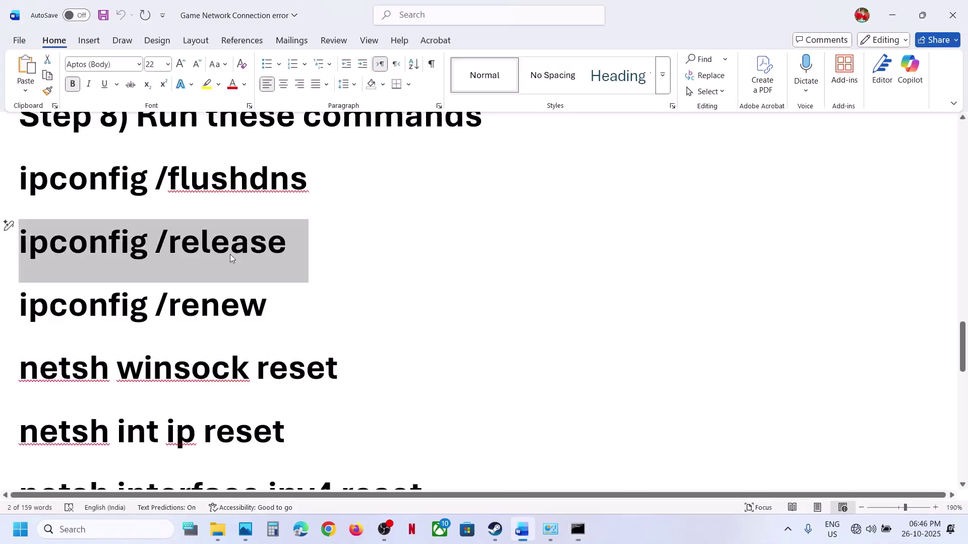
triple_click(208, 298)
key("ctrl+c")
key("alt+Tab")
key("ctrl+v")
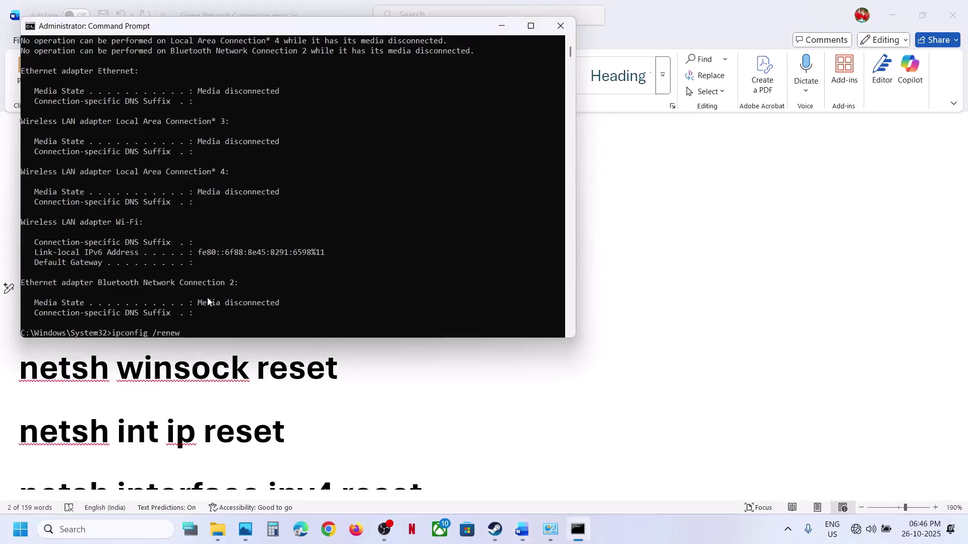
key("Return")
- Copy netsh winsock reset from the Word document and run it in Command Prompt
key("alt+Tab")
scroll(204, 333, "down", 2)
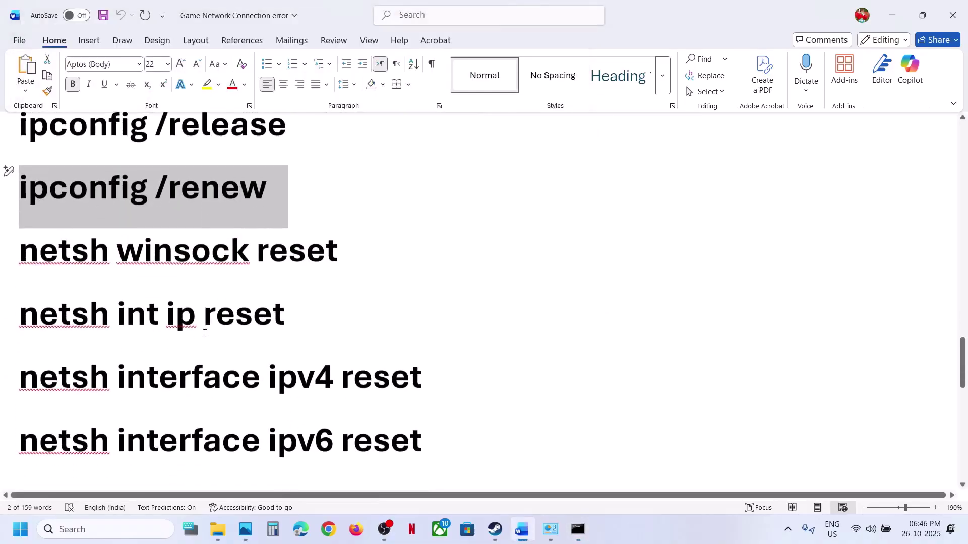
triple_click(217, 257)
key("ctrl+c")
key("alt+Tab")
key("ctrl+v")
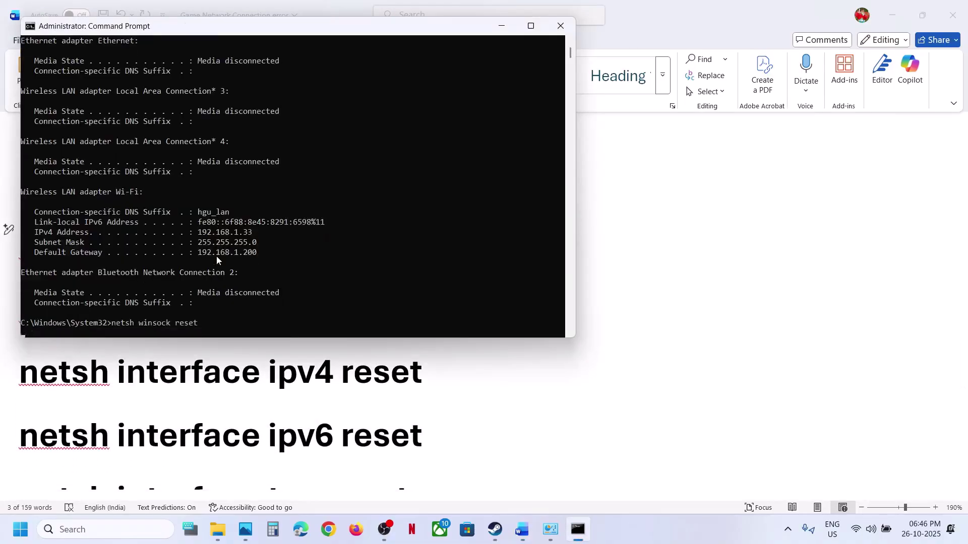
key("Return")
- Copy netsh int ip reset from the Word document and run it in Command Prompt
key("alt+Tab")
triple_click(204, 310)
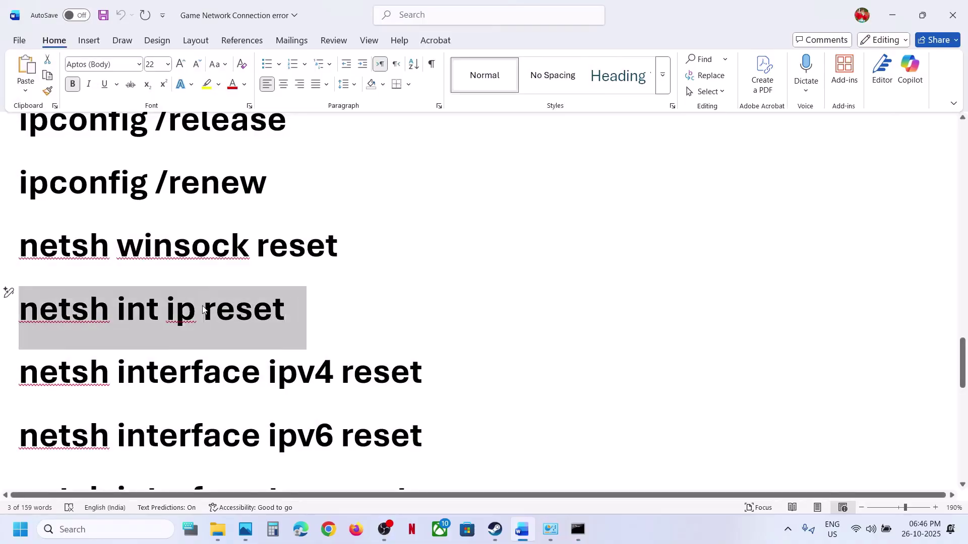
key("ctrl+c")
key("alt+Tab")
key("ctrl+v")
key("Return")
- Copy netsh interface ipv4 reset from the Word document and run it in Command Prompt
key("alt+Tab")
triple_click(215, 372)
key("ctrl+c")
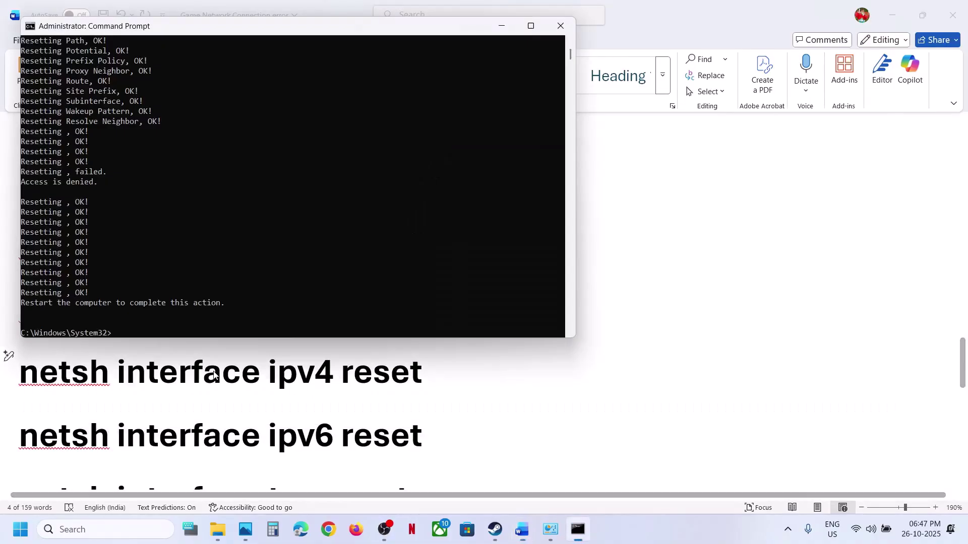
key("alt+Tab")
key("ctrl+v")
- Copy netsh interface ipv6 reset from the Word document and run it in Command Prompt
key("alt+Tab")
scroll(253, 342, "down", 3)
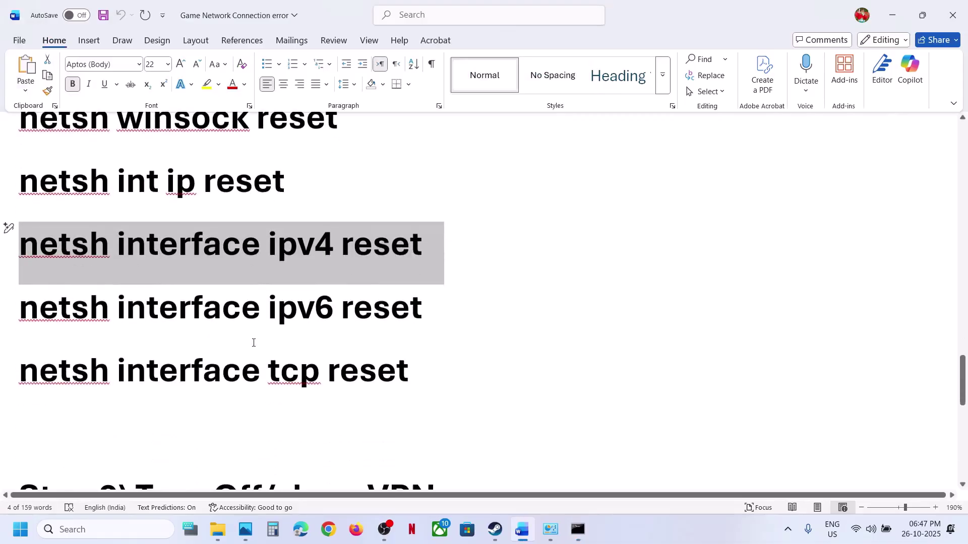
double_click(260, 310)
triple_click(260, 310)
key("ctrl+c")
key("alt+Tab")
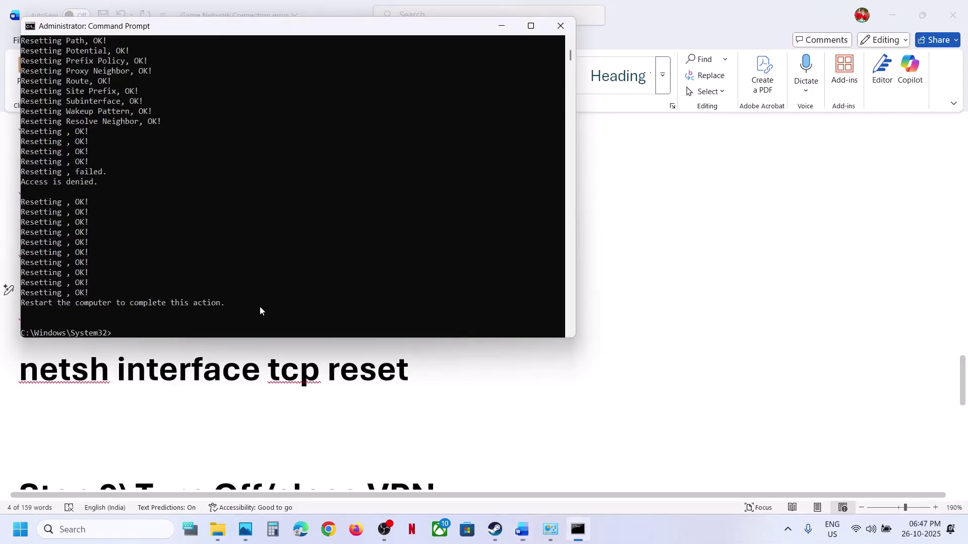
key("ctrl+v")
key("Return")
- Copy netsh interface tcp reset from the Word document, run it in Command Prompt, and close the Command Prompt window
key("alt+Tab")
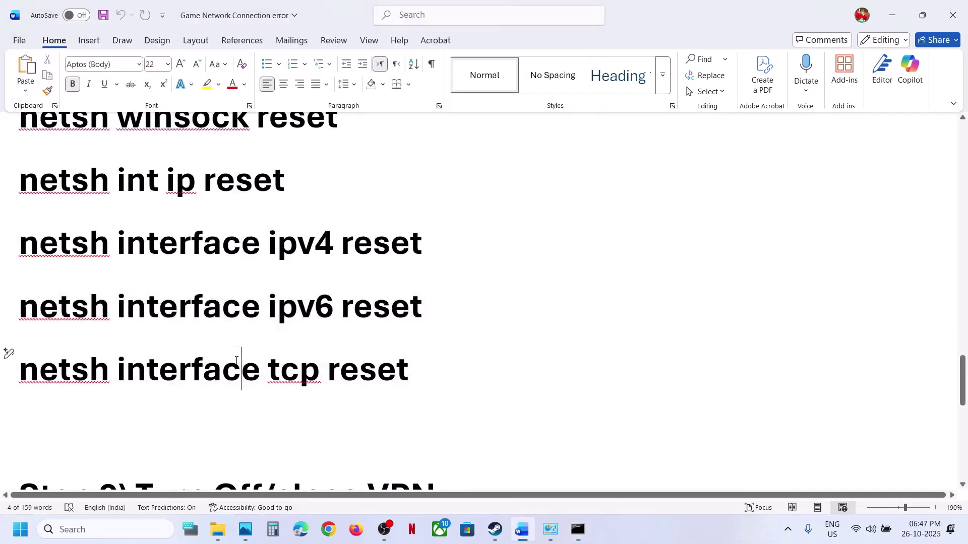
triple_click(237, 362)
key("ctrl+c")
key("alt+Tab")
key("ctrl+v")
key("Return")
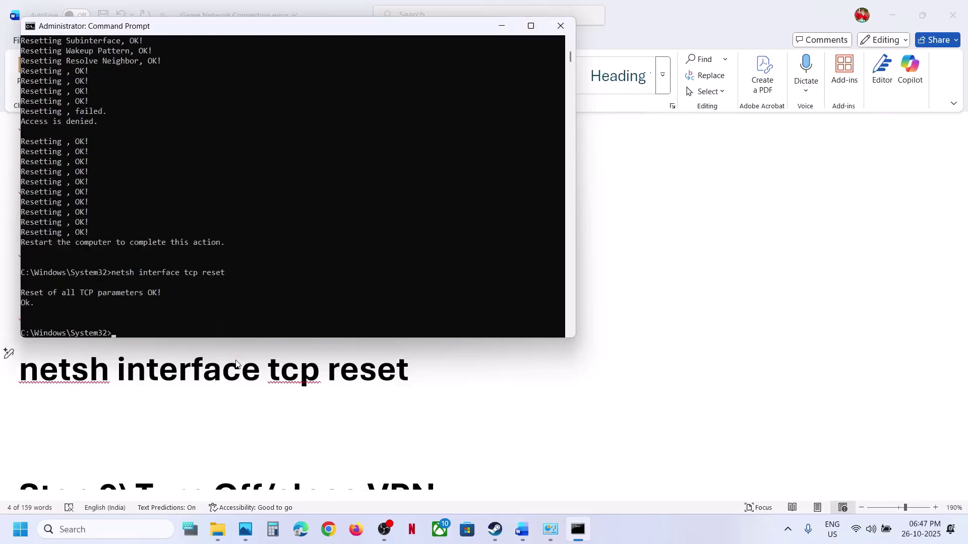
left_click(560, 25)
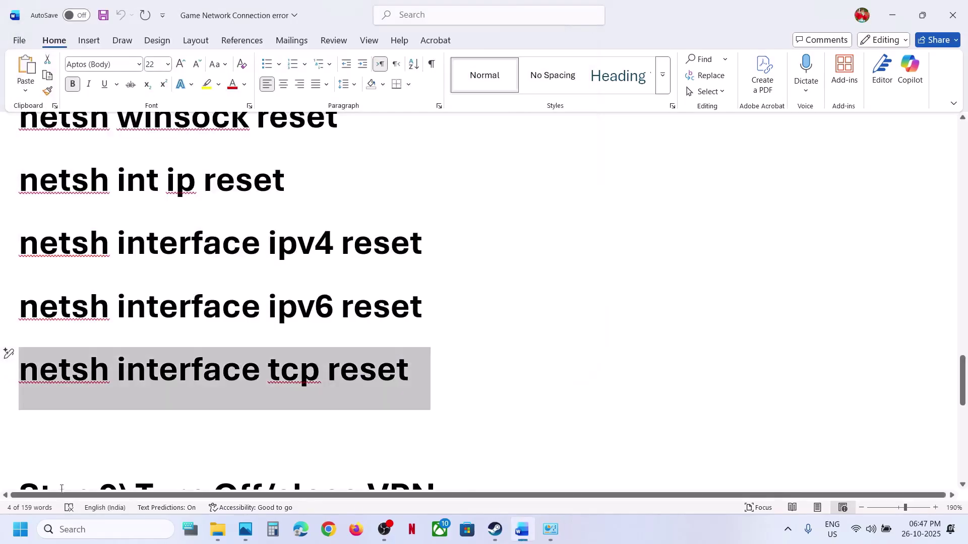
- View the computer's power options and dismiss them
left_click(11, 534)
left_click(367, 485)
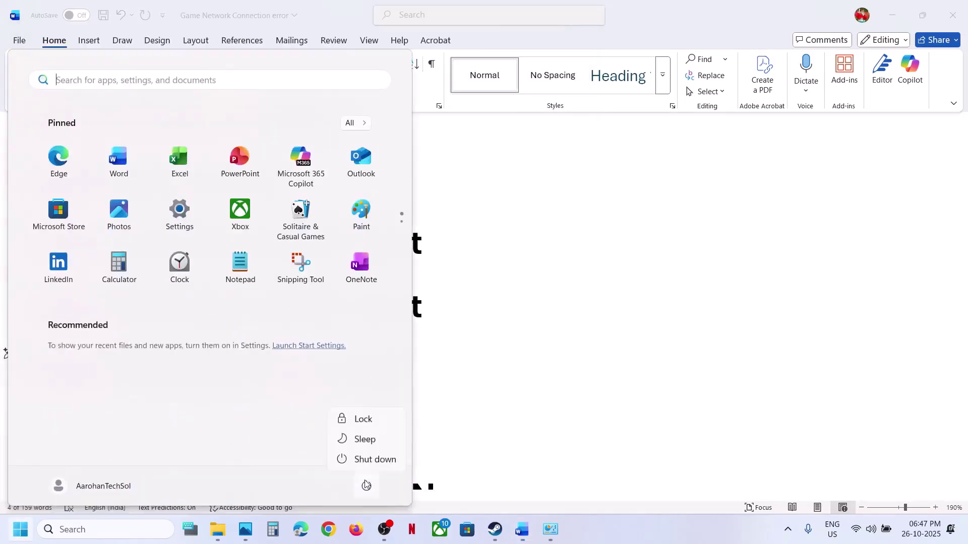
left_click(553, 302)
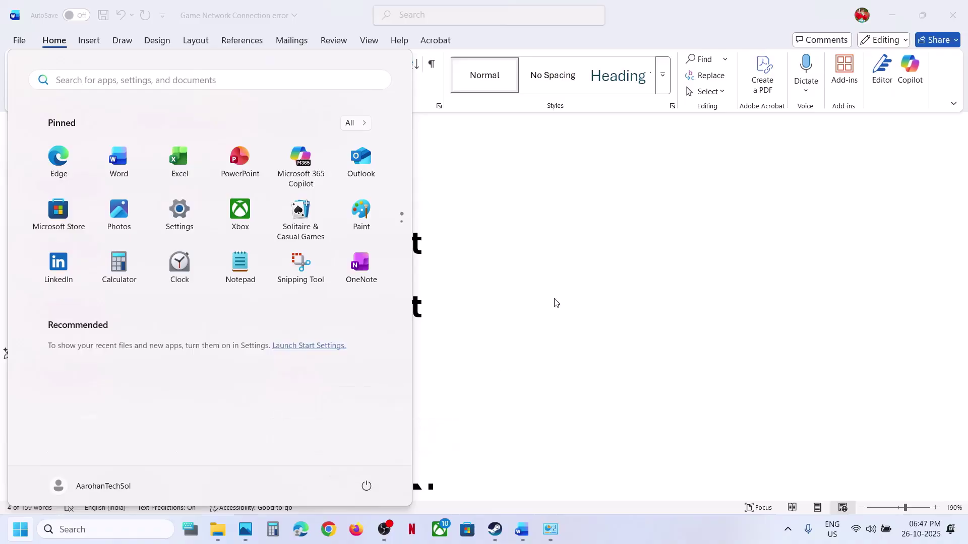
- Read steps 9 to 11 in the Word document, covering VPN, Ethernet connection, and the computer's date, time, time zone and region
scroll(406, 385, "down", 3)
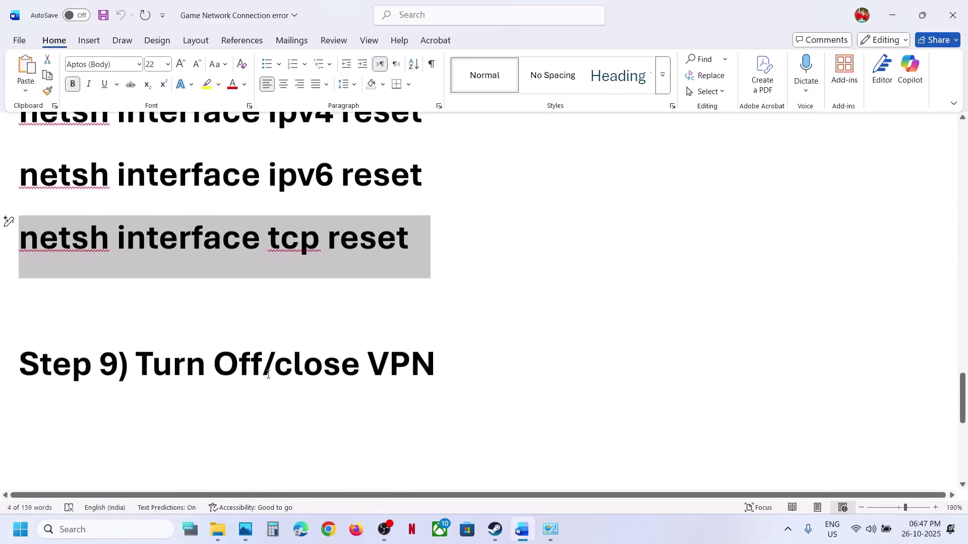
left_click_drag(163, 369, 435, 369)
left_click(434, 369)
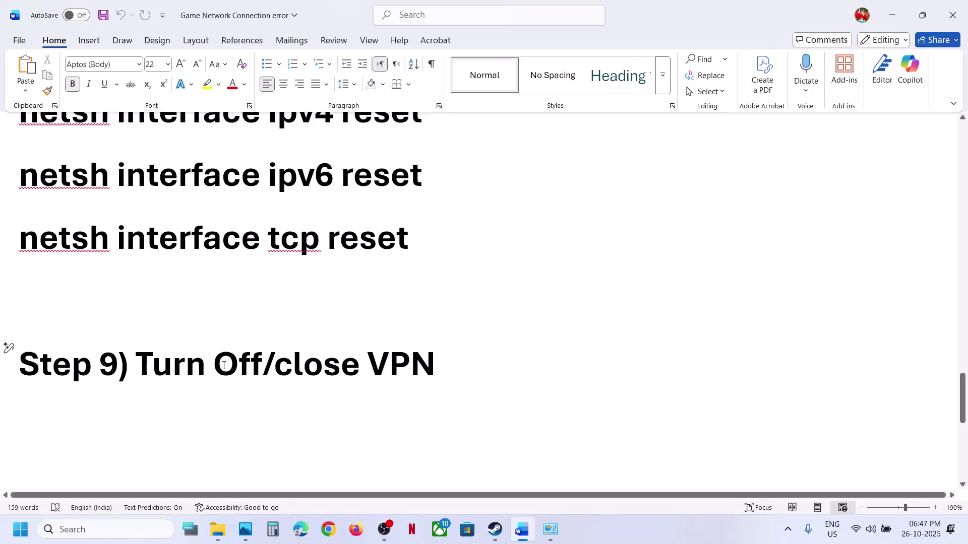
left_click_drag(224, 365, 136, 364)
left_click_drag(275, 365, 444, 356)
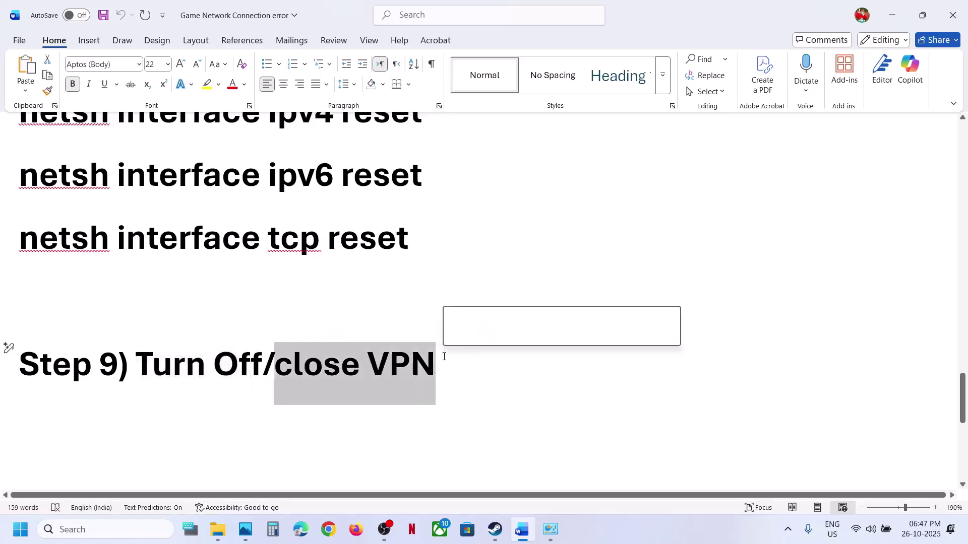
left_click(502, 538)
left_click(503, 538)
scroll(267, 320, "down", 4)
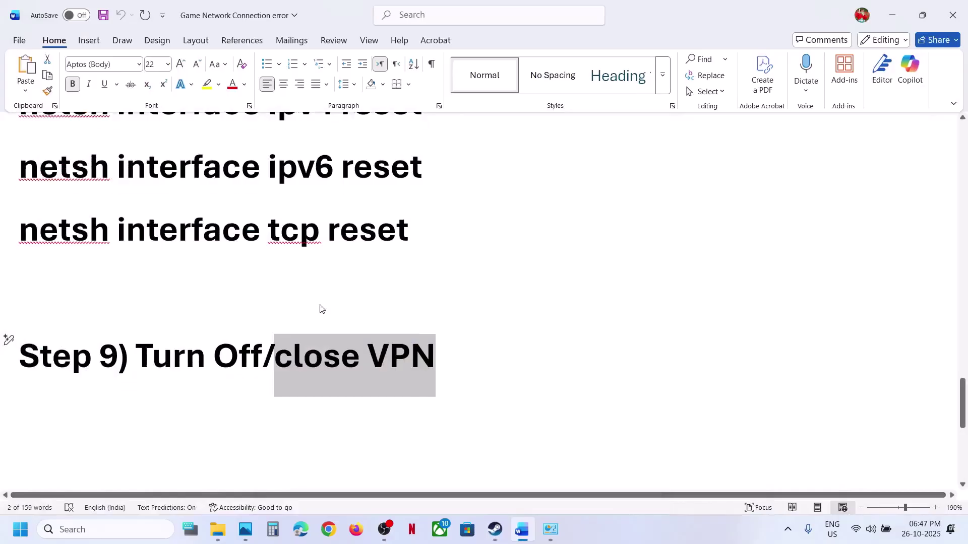
left_click_drag(156, 352, 557, 336)
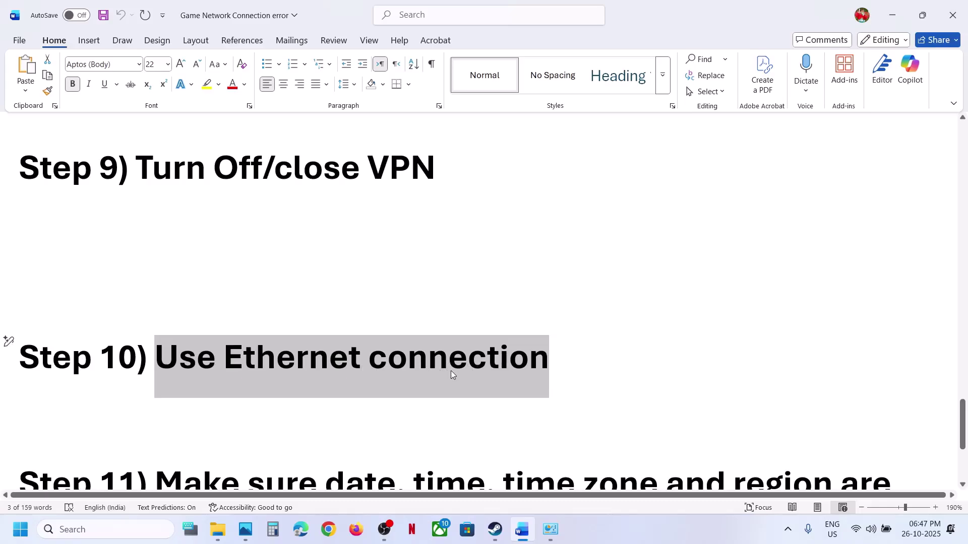
left_click(505, 538)
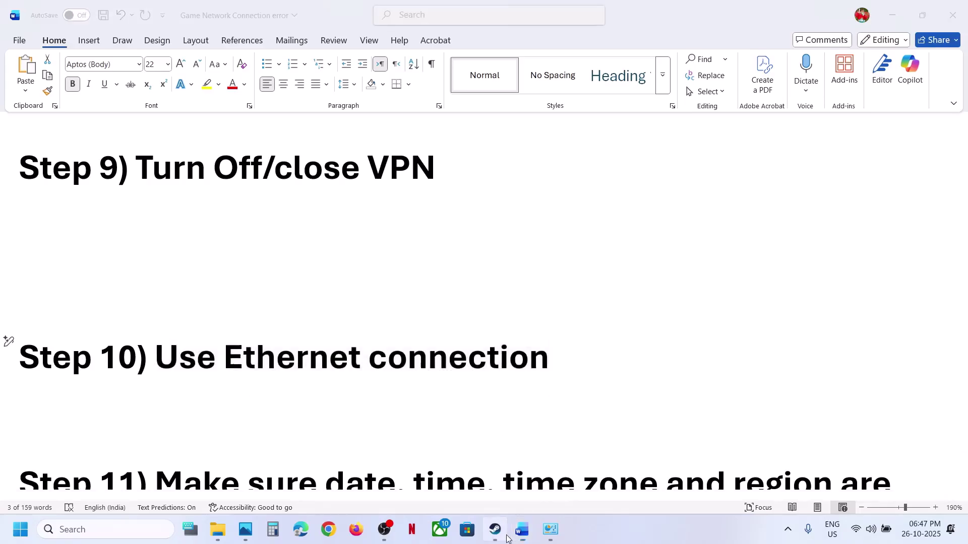
left_click(505, 538)
scroll(298, 359, "down", 3)
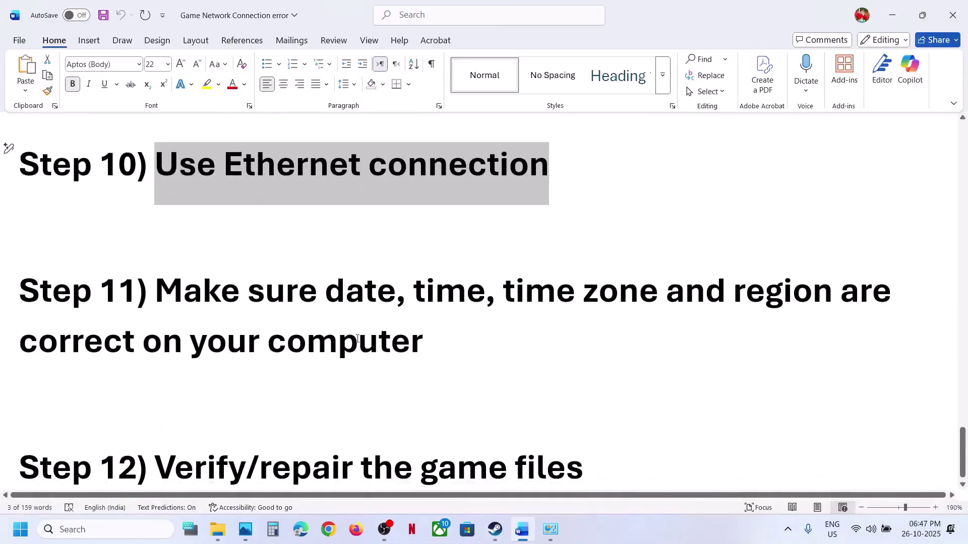
scroll(298, 359, "up", 1)
left_click_drag(298, 359, 424, 393)
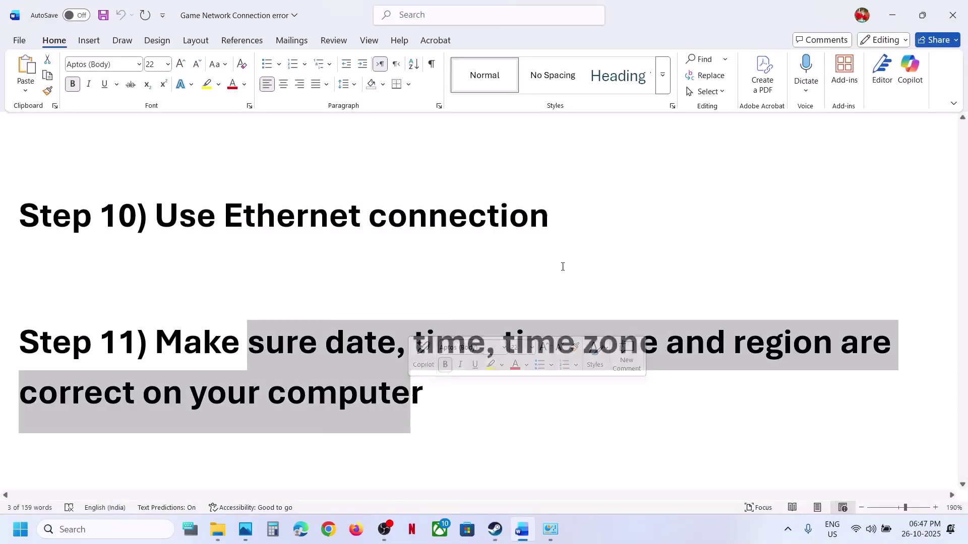
- Open the Windows Date & time settings and turn Set time zone automatically off and on again
left_click(892, 15)
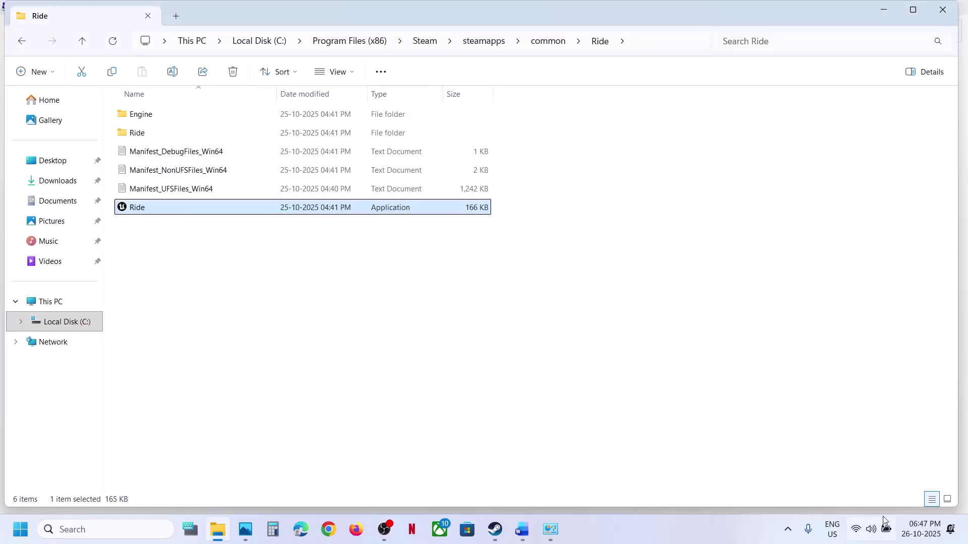
right_click(920, 531)
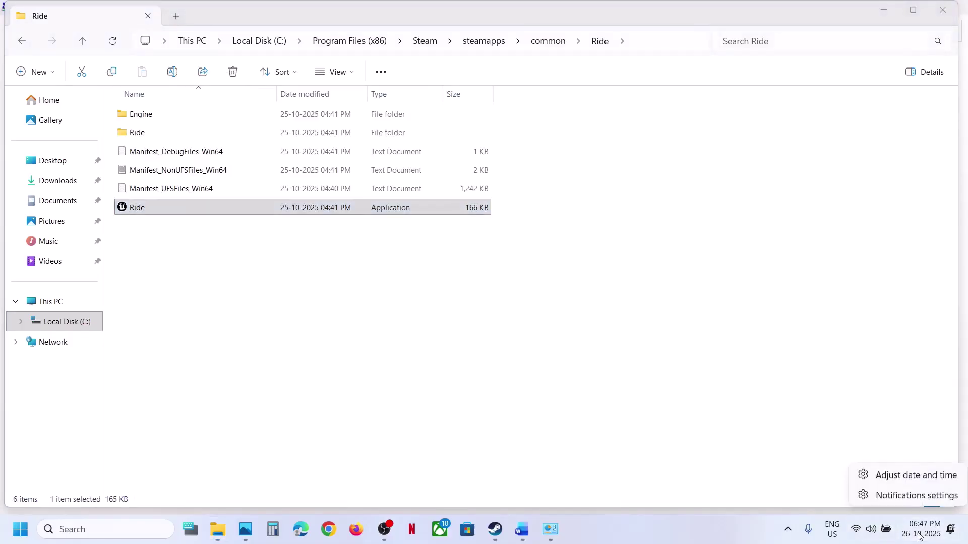
left_click(911, 476)
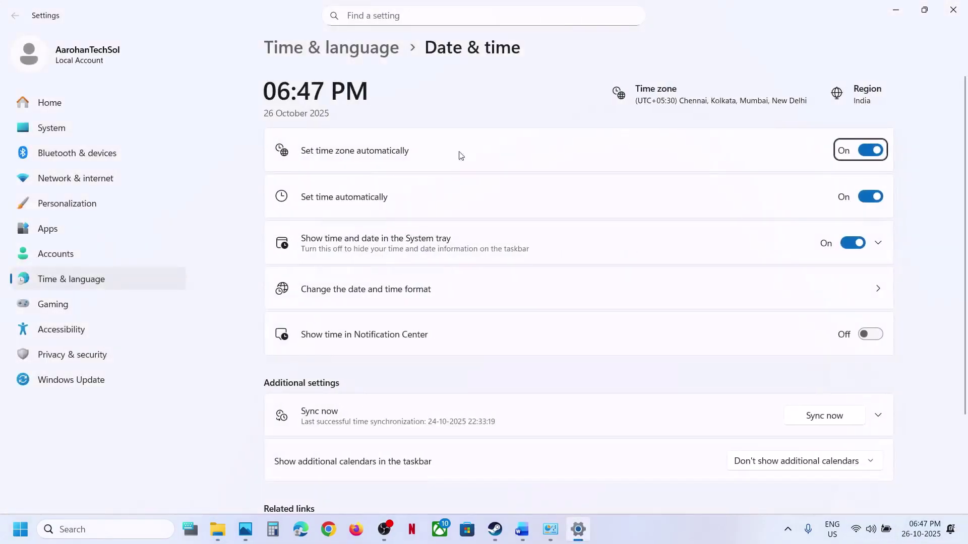
left_click(862, 152)
left_click(860, 152)
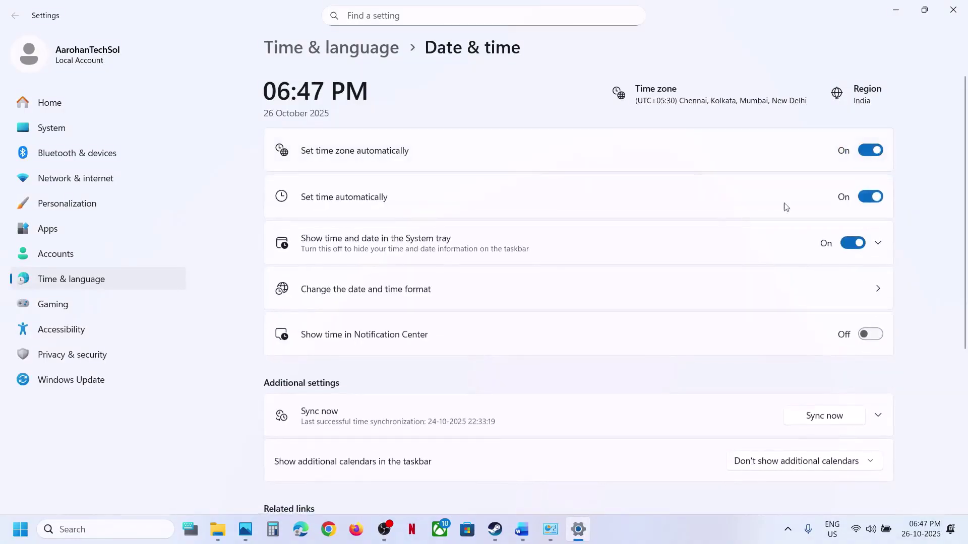
- Turn Set time automatically off and on again, and synchronize the clock
left_click(871, 200)
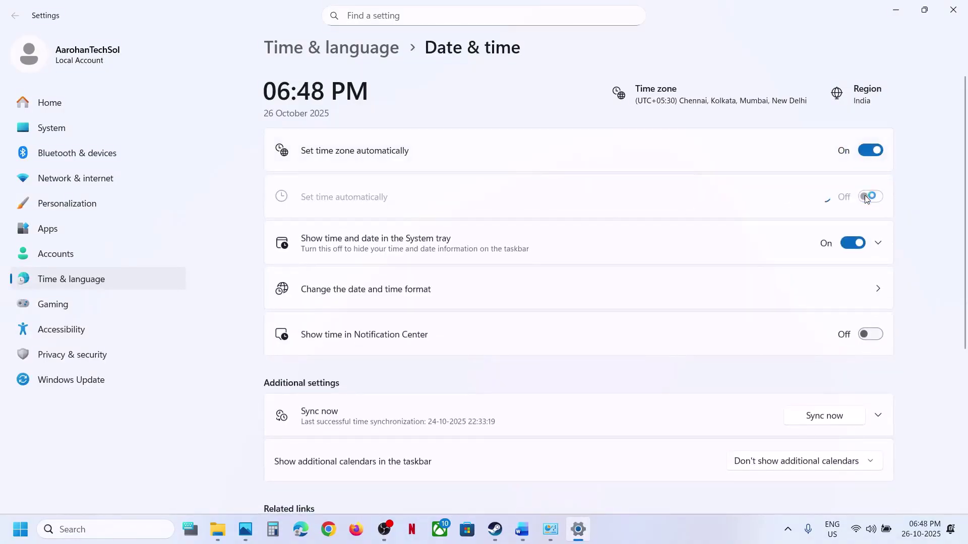
left_click(855, 198)
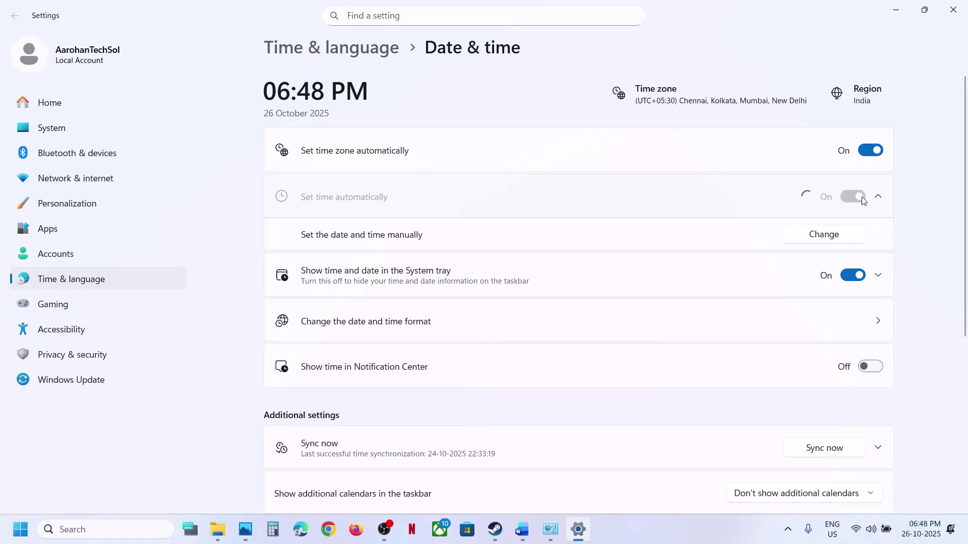
scroll(822, 334, "down", 1)
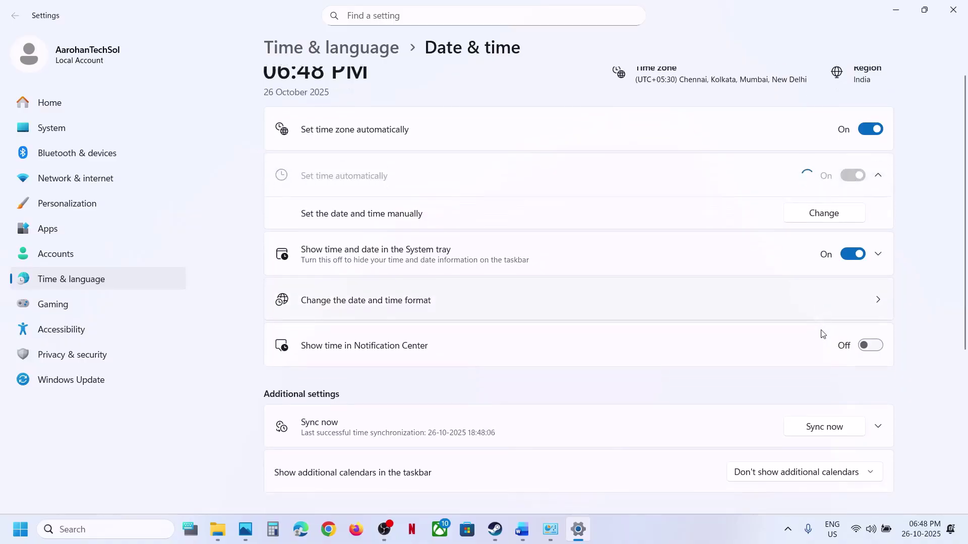
left_click(814, 388)
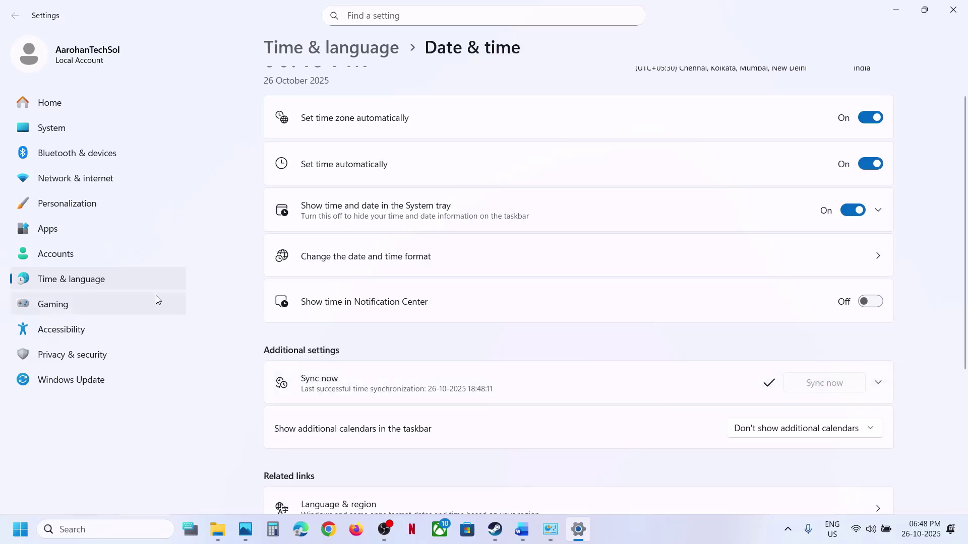
- Set the country or region to India in the Language & region settings and close Settings
left_click(107, 283)
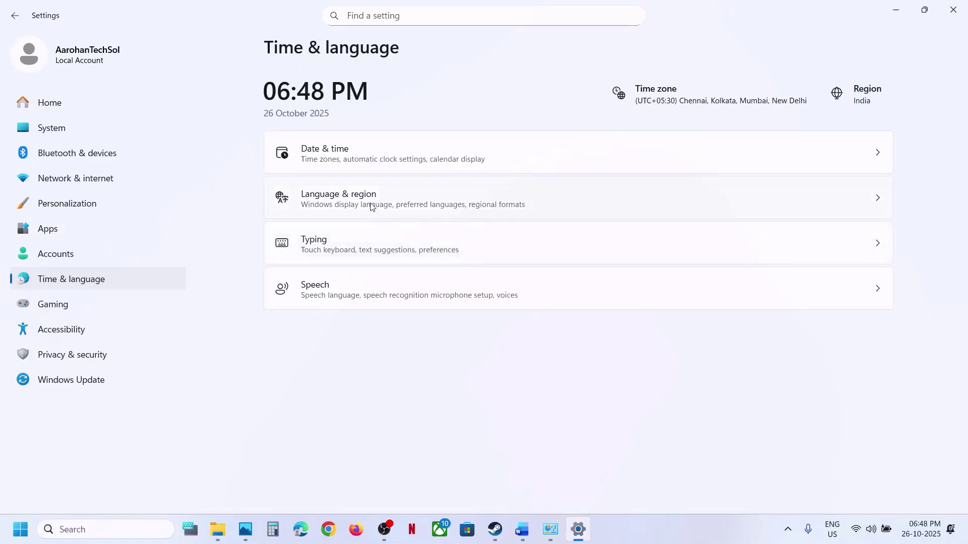
left_click(371, 205)
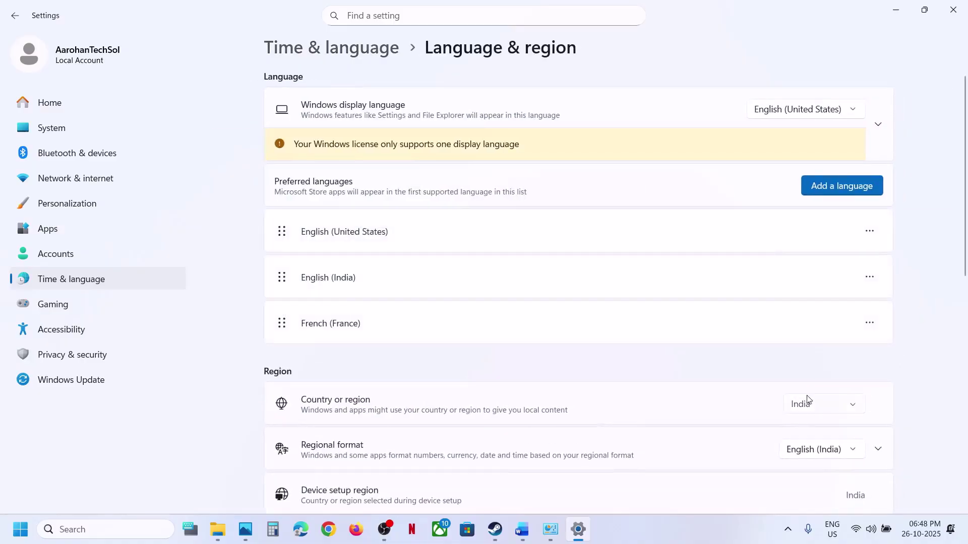
left_click(806, 400)
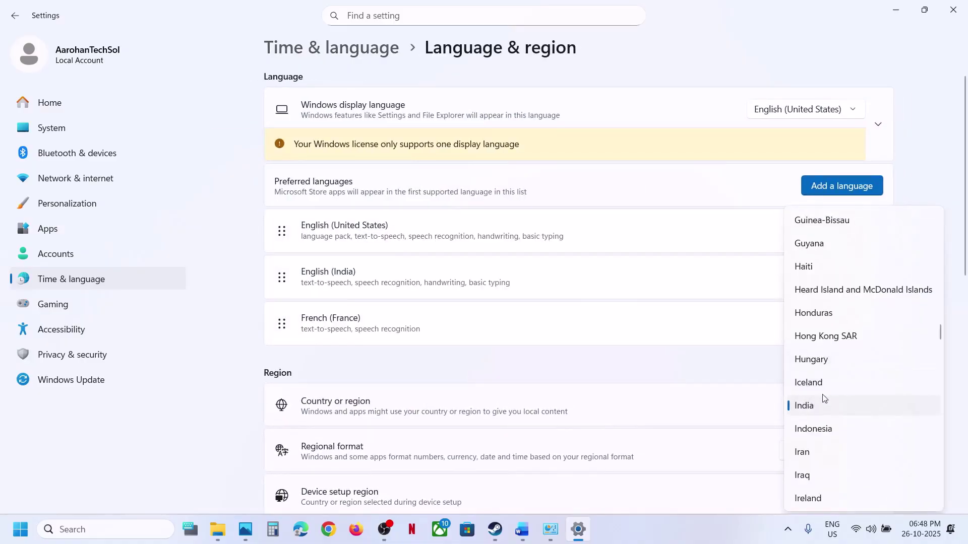
left_click(821, 404)
left_click(959, 11)
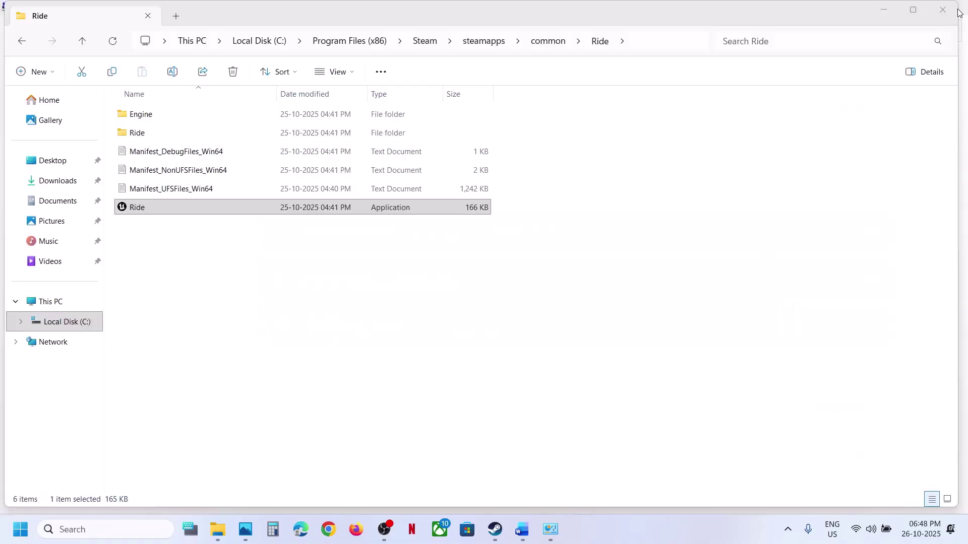
- Close the File Explorer and Network and Sharing Center windows and switch to Steam
left_click(942, 9)
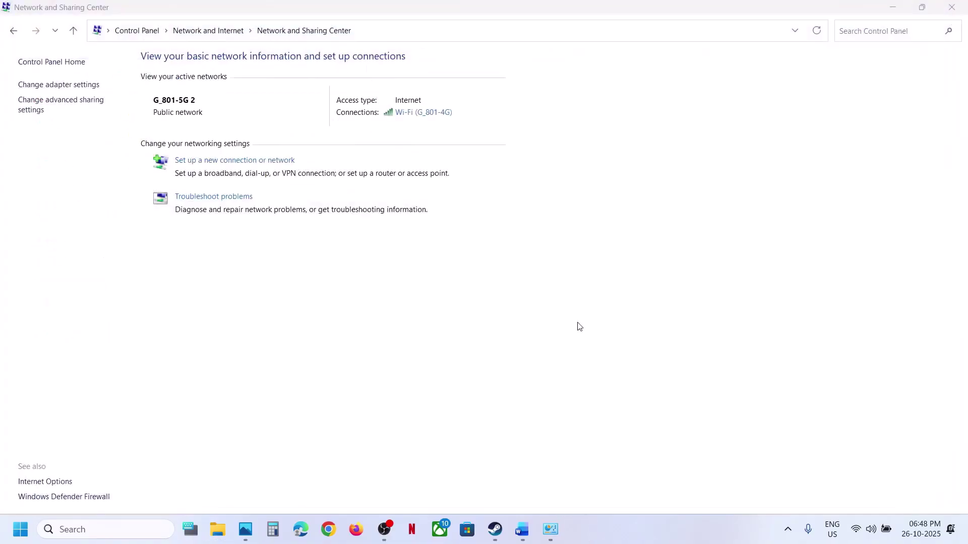
left_click(952, 8)
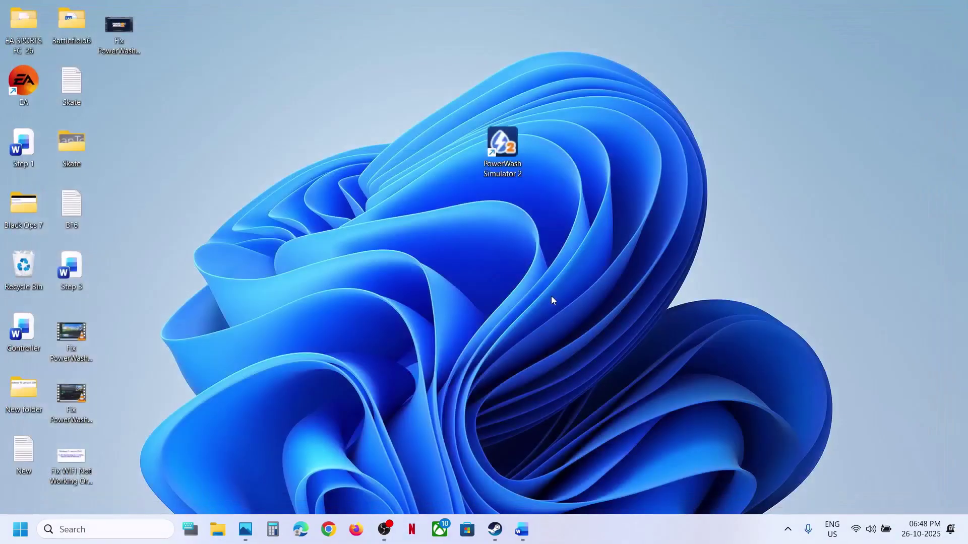
left_click(494, 529)
left_click(522, 529)
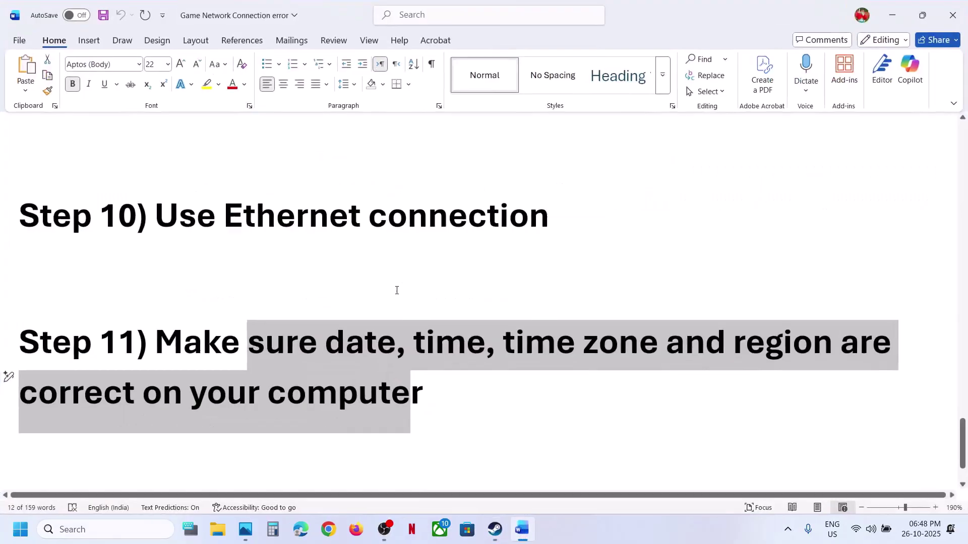
left_click(891, 15)
- Verify the integrity of RV There Yet?'s installed files through its Steam properties and close the properties window
right_click(95, 392)
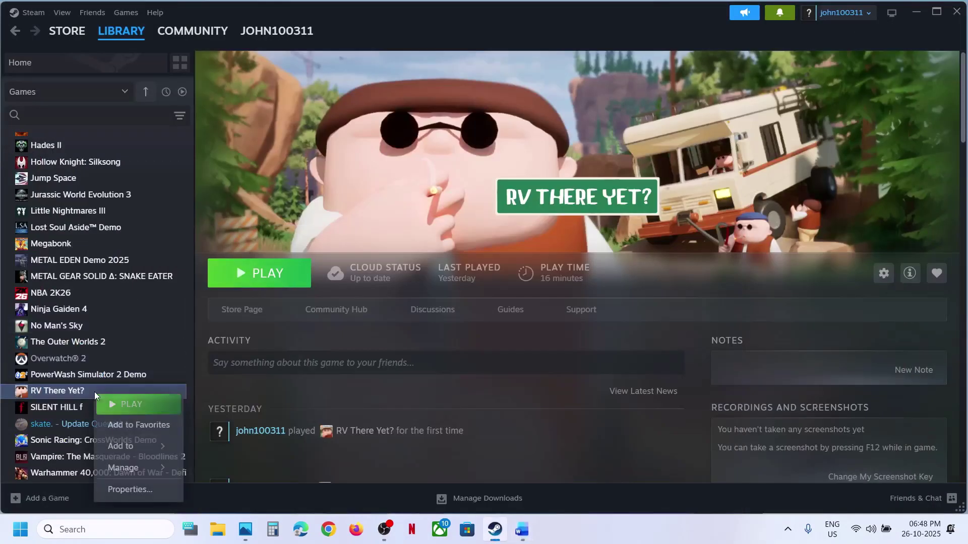
left_click(131, 488)
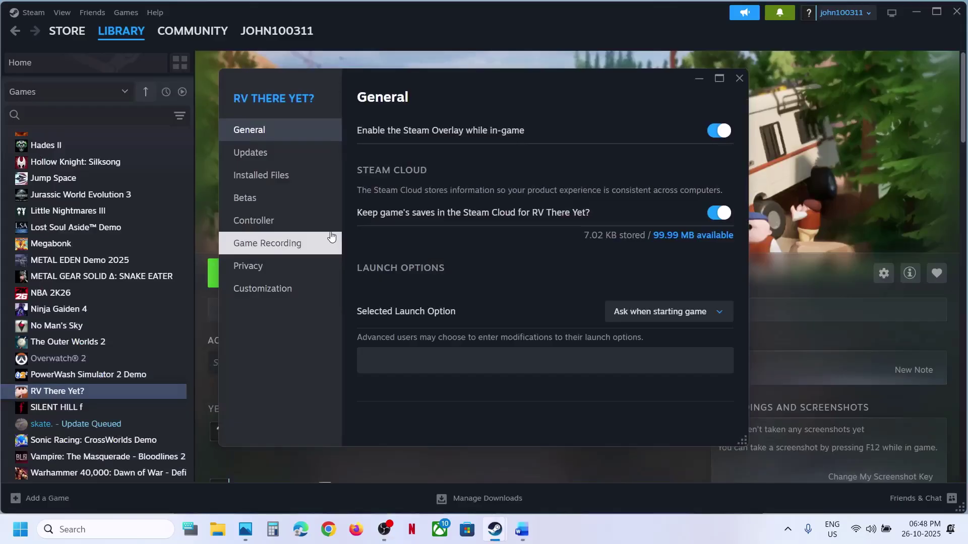
left_click(276, 184)
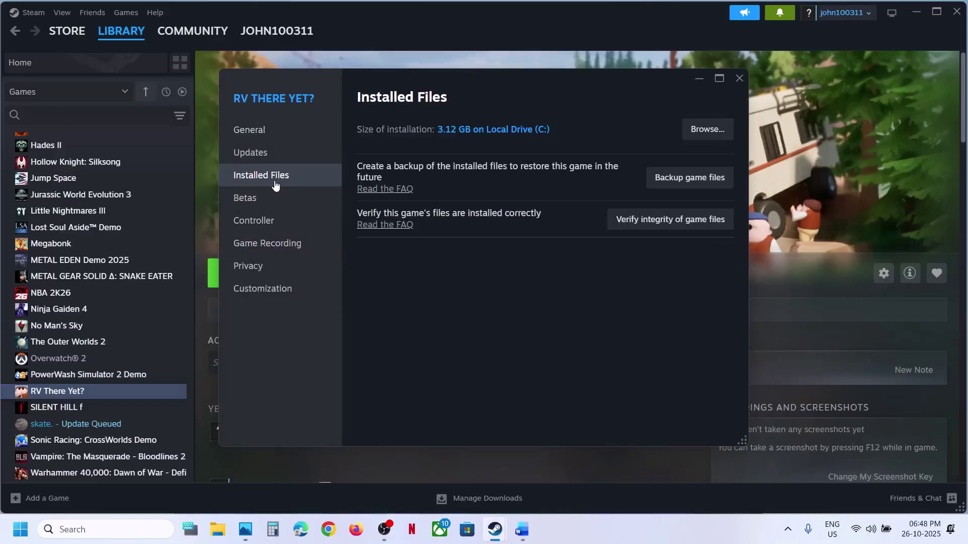
left_click(641, 226)
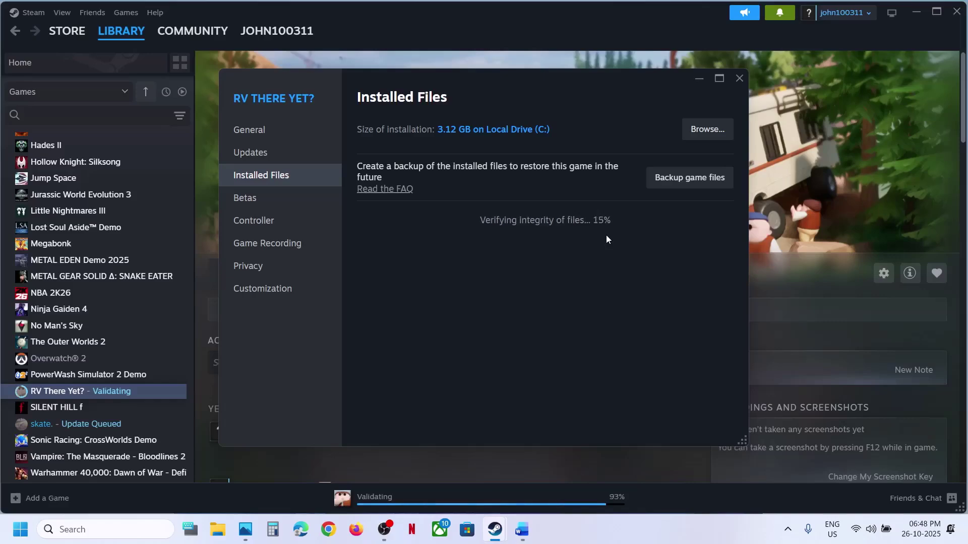
left_click(776, 159)
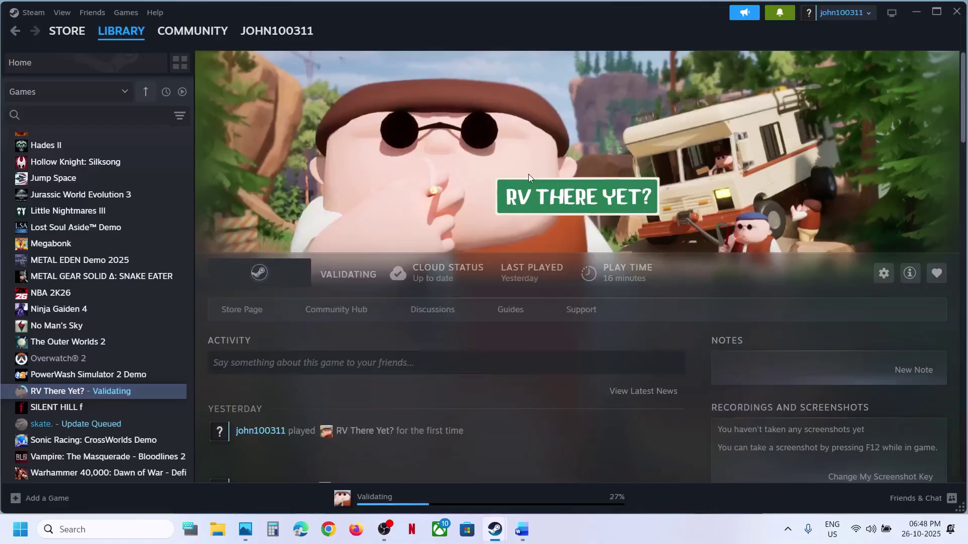